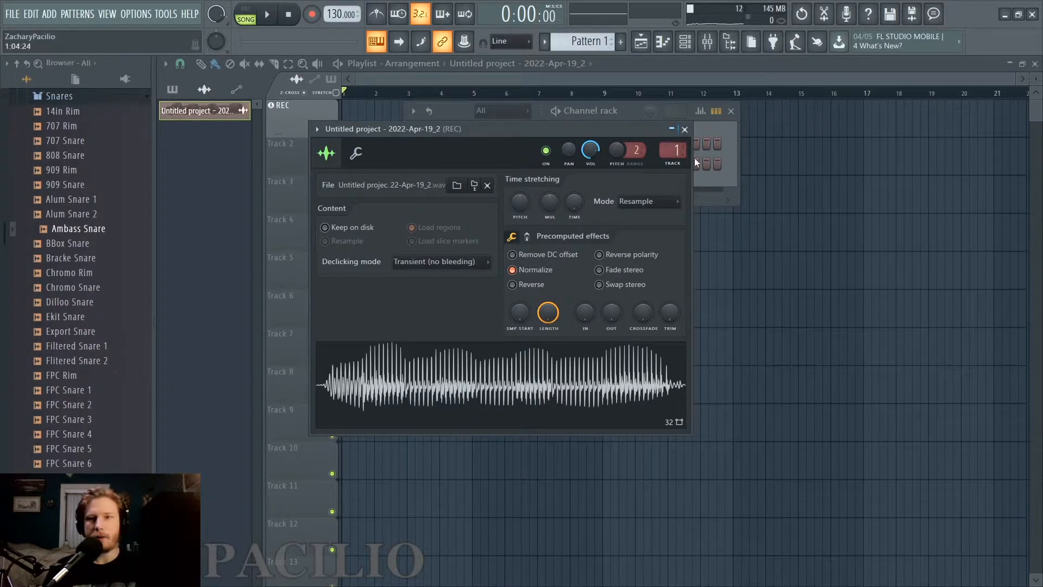
# Step: Route the recorded sample's channel to mixer track 6 and preview its waveform
pyautogui.moveTo(675, 151); pyautogui.dragTo(675, 143)
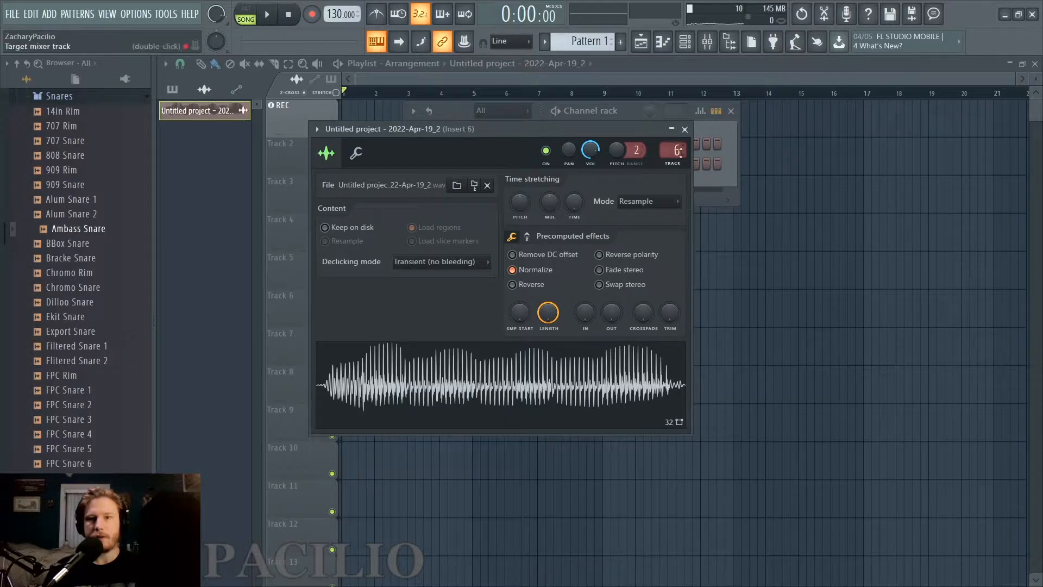
pyautogui.click(470, 384)
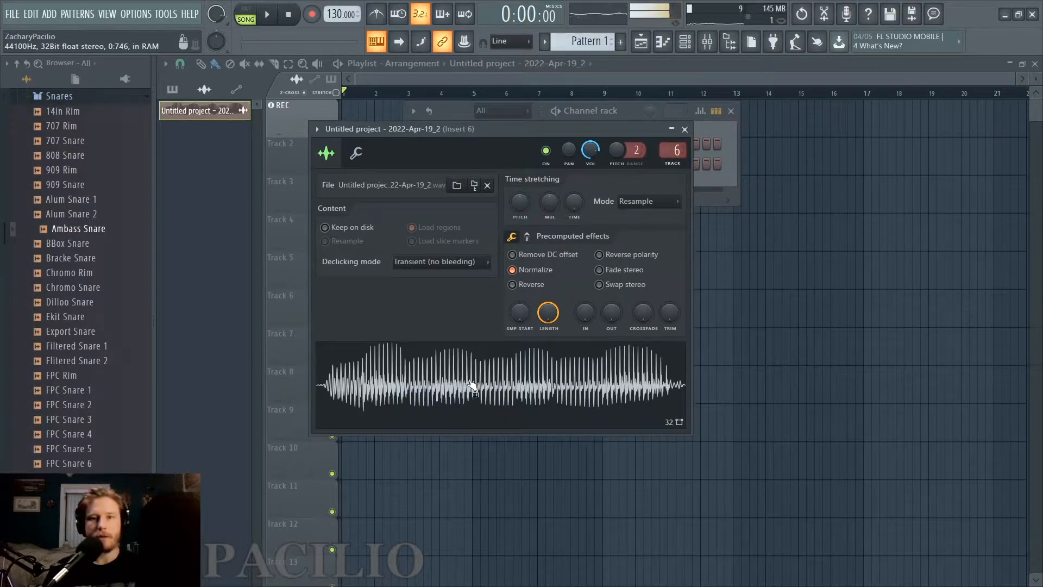
# Step: In Harmor's advanced settings, set the precision to Perfect and the image resynthesis method to High precision
pyautogui.click(731, 171)
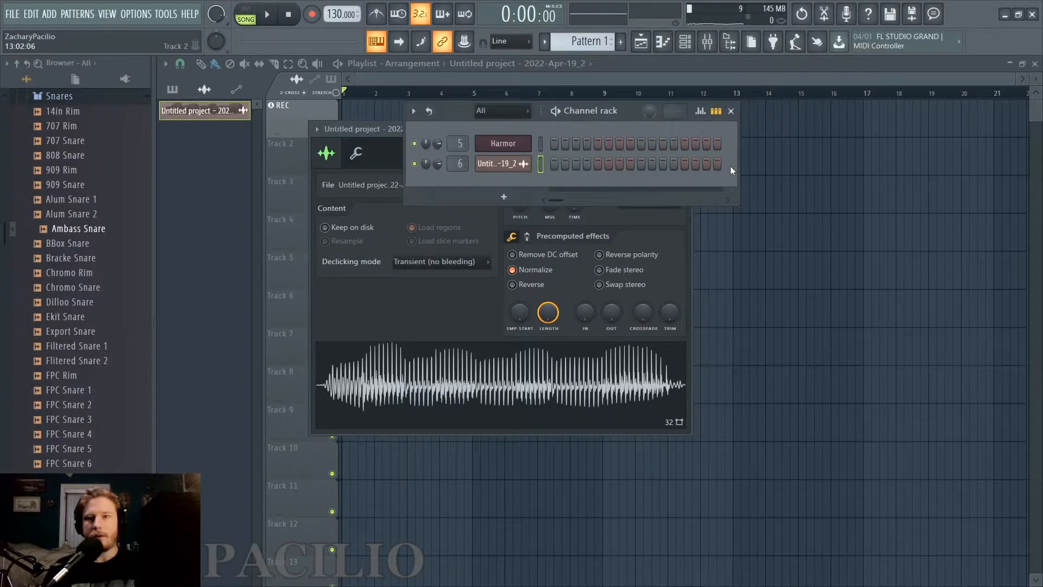
pyautogui.click(503, 144)
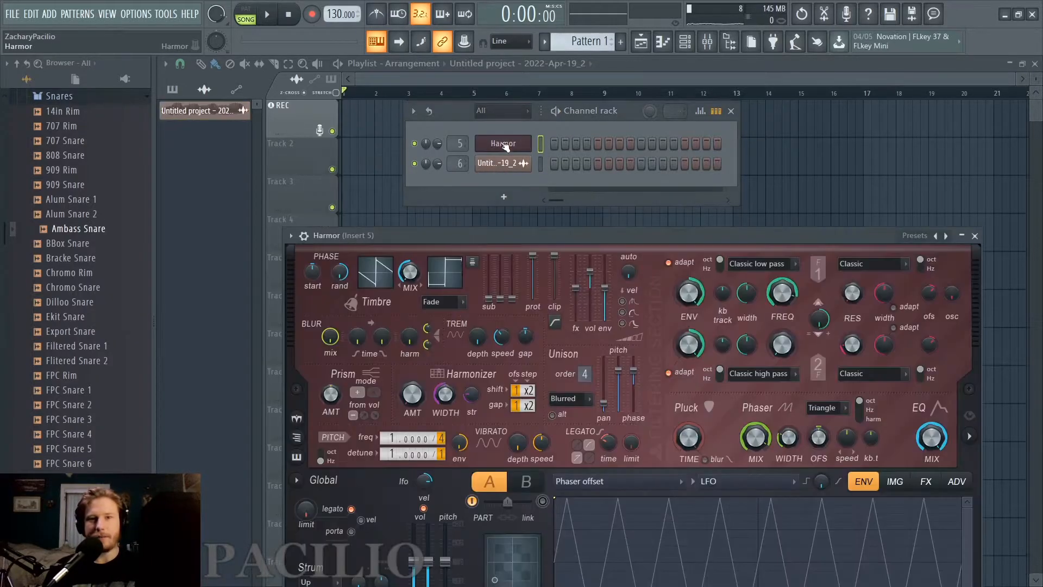
pyautogui.moveTo(695, 237); pyautogui.dragTo(648, 75)
pyautogui.click(905, 317)
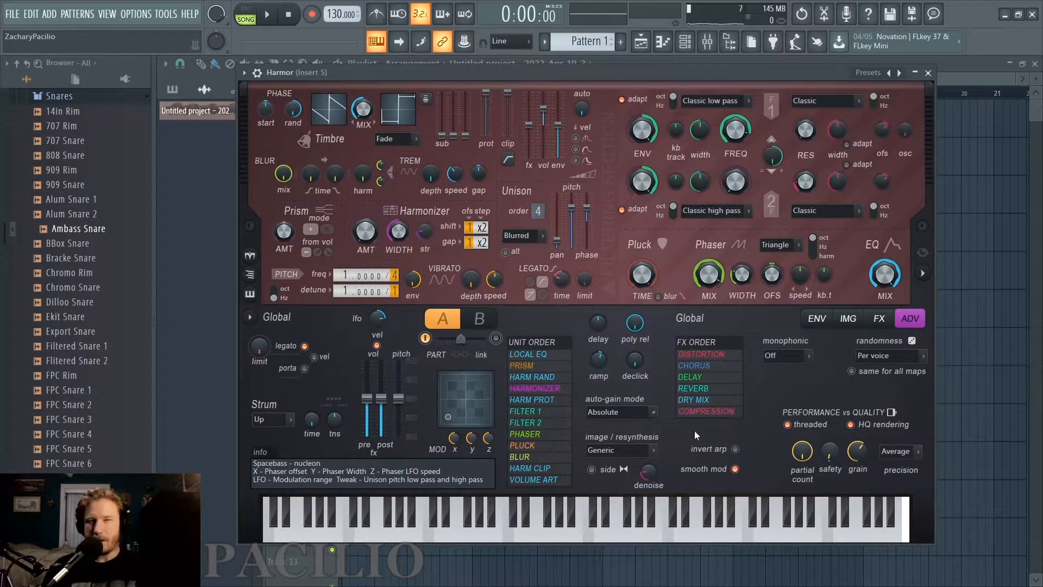
pyautogui.click(913, 454)
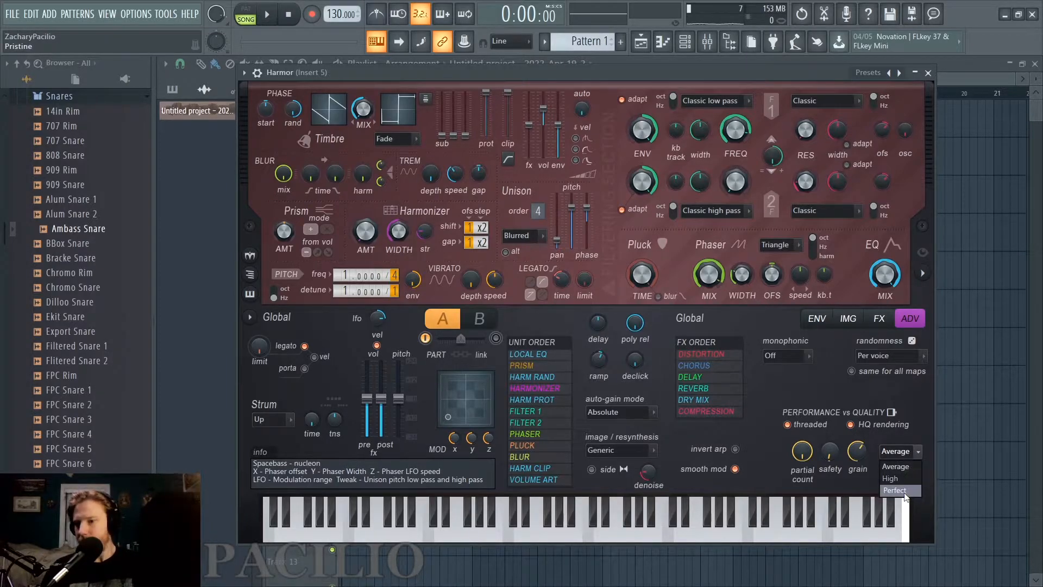
pyautogui.click(904, 491)
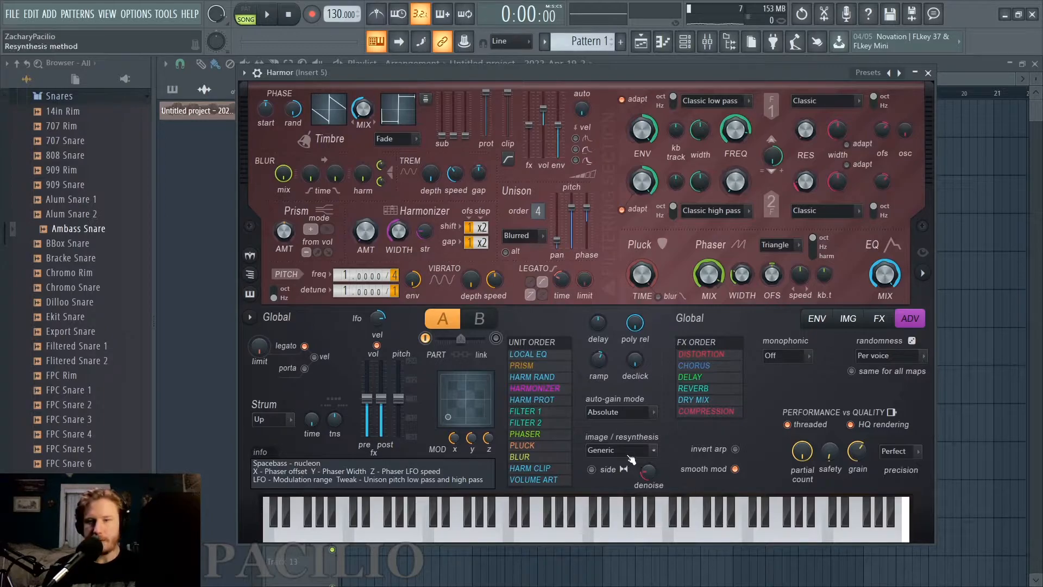
pyautogui.click(617, 457)
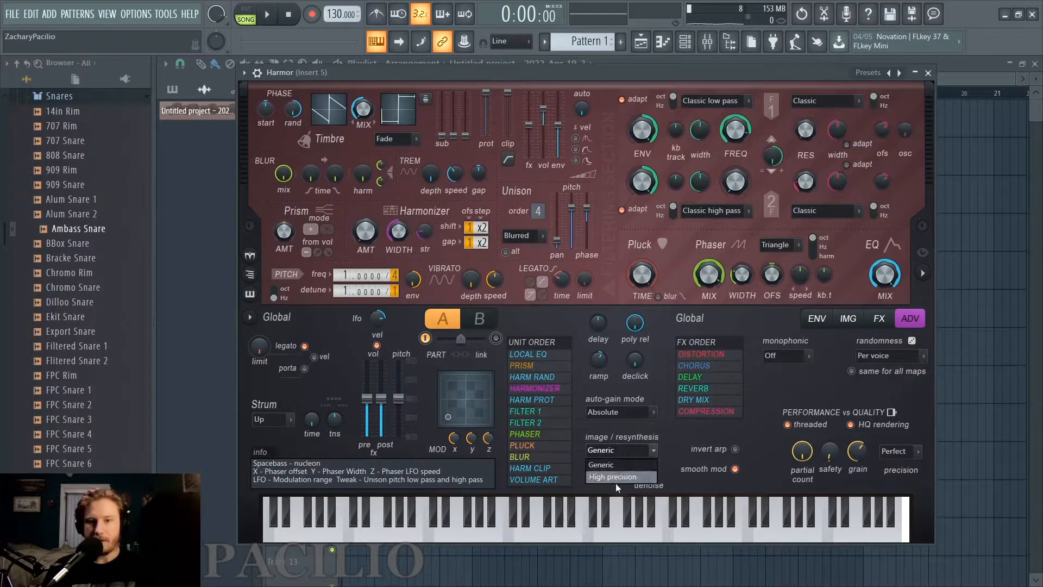
pyautogui.click(614, 477)
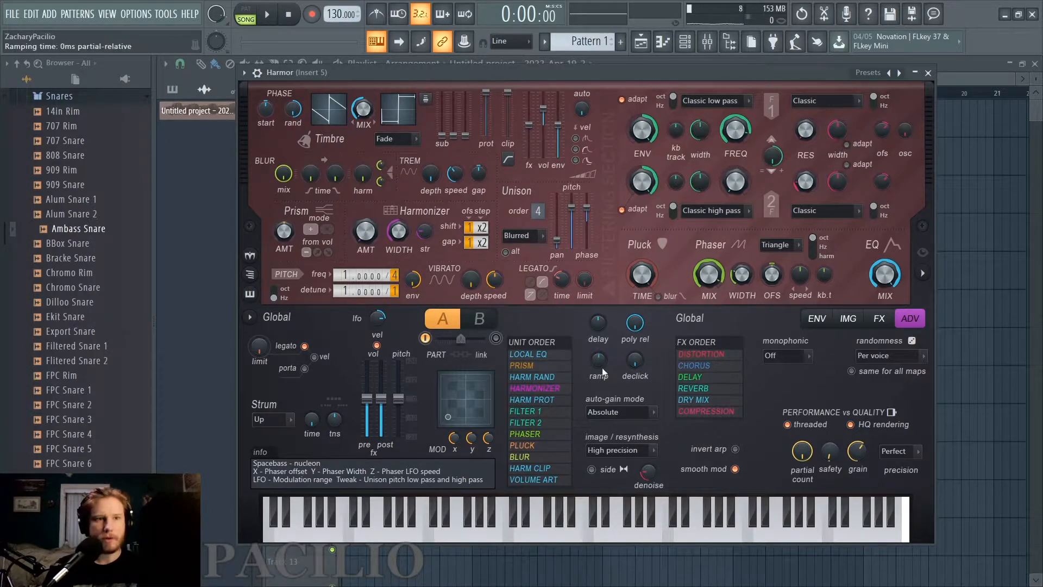
# Step: Load the recorded sample's waveform into the Harmor channel as a resynthesis image and open that channel
pyautogui.click(847, 318)
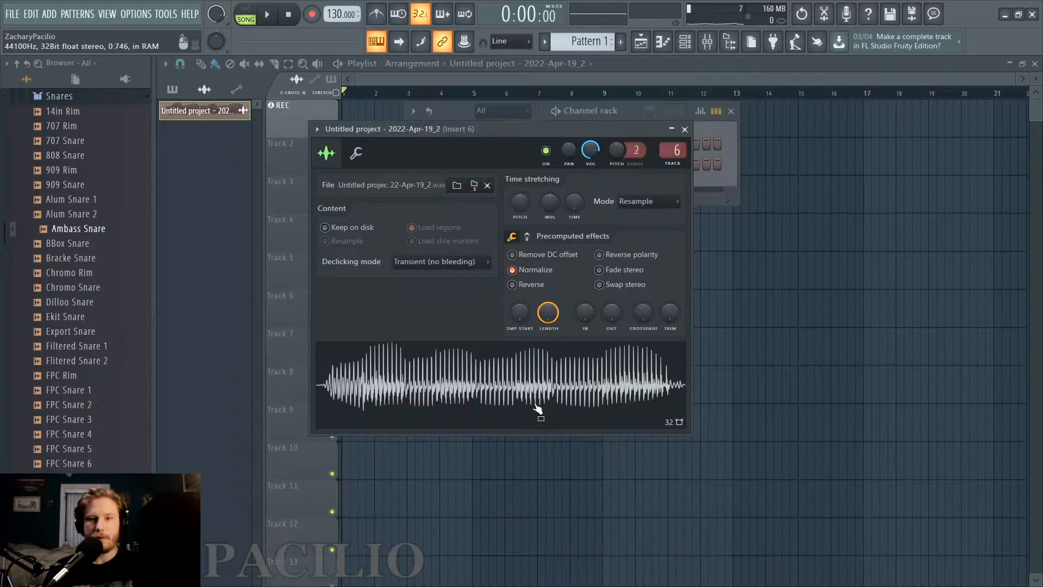
pyautogui.moveTo(537, 410); pyautogui.dragTo(515, 148)
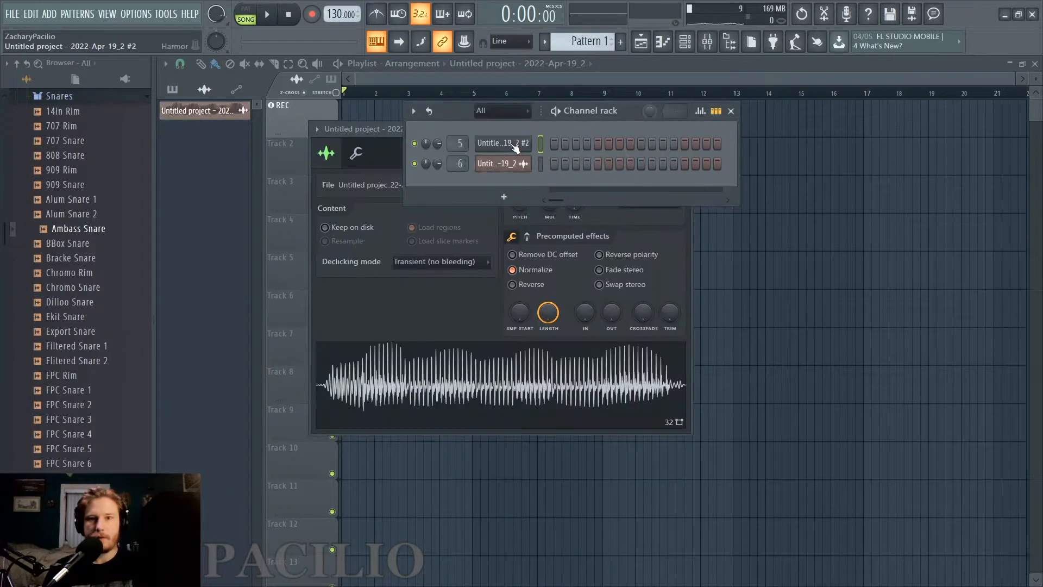
pyautogui.click(515, 147)
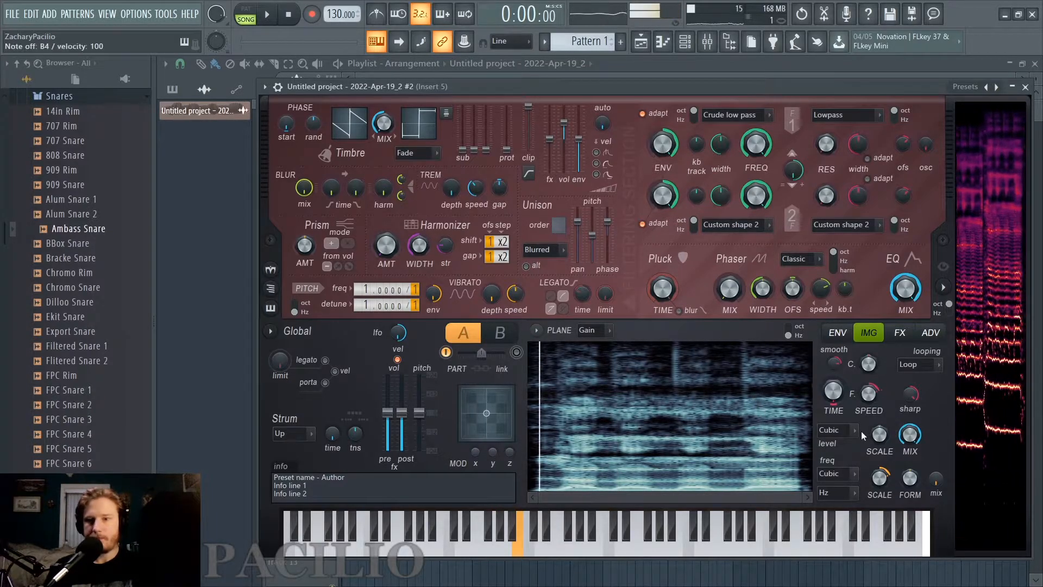
# Step: Audition the resynthesized sample by playing several different notes
pyautogui.click(612, 557)
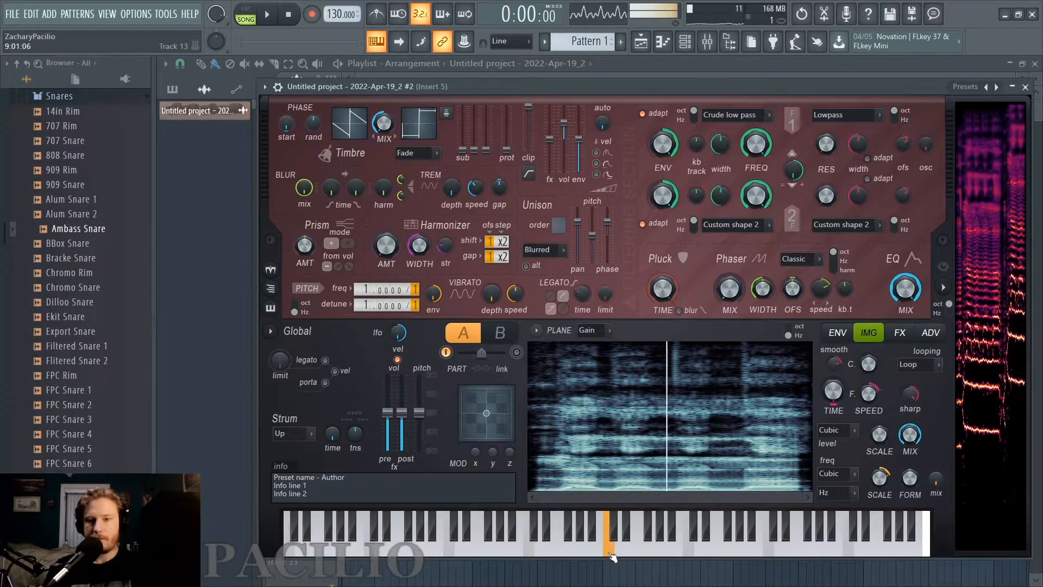
pyautogui.click(529, 553)
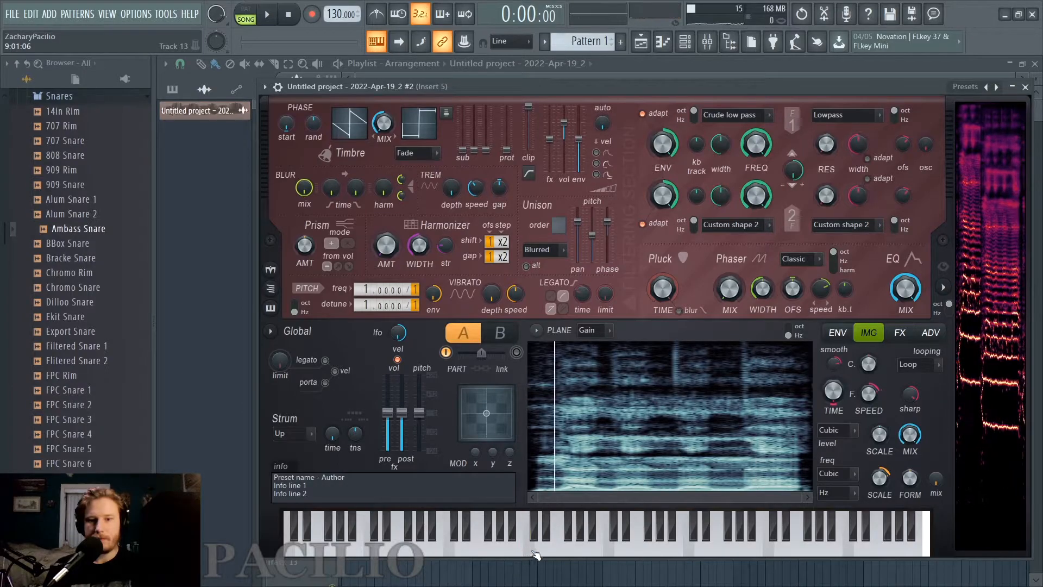
pyautogui.press('v')
pyautogui.press('n')
pyautogui.press('m')
pyautogui.press('q')
pyautogui.press('w')
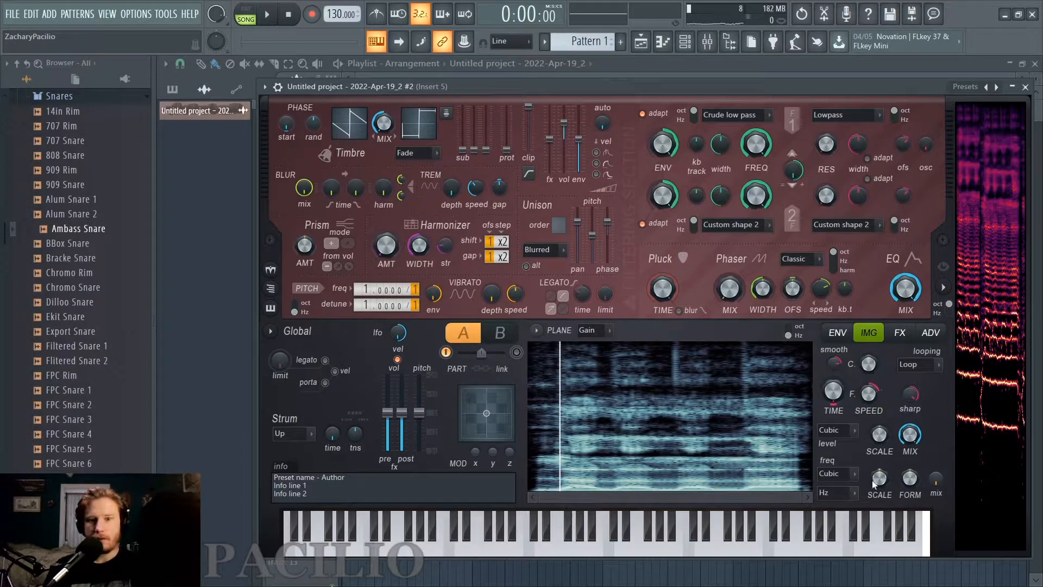
pyautogui.press('b')
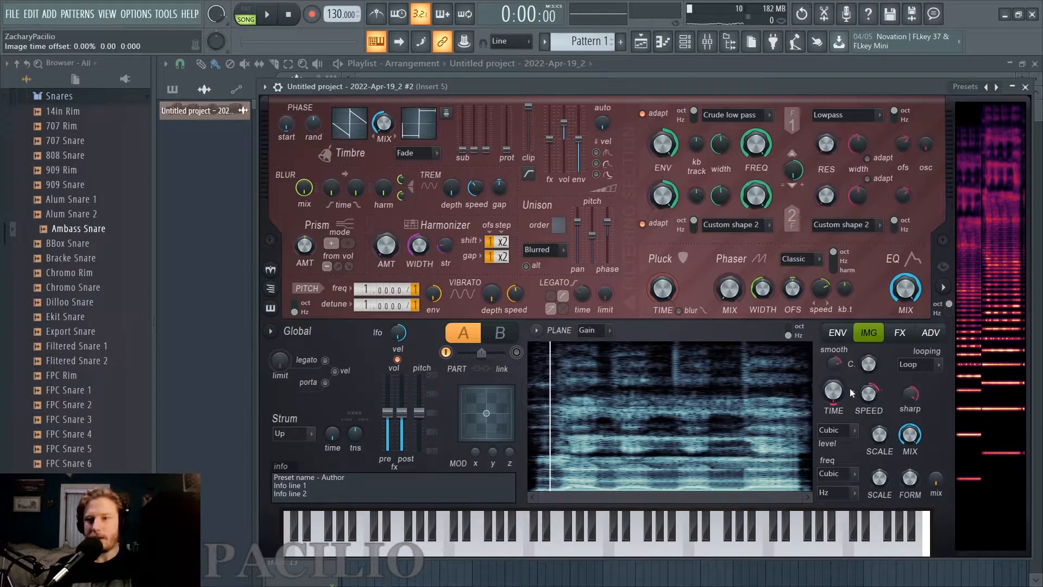
# Step: Adjust the image playback speed and set its looping mode to One-shot
pyautogui.moveTo(868, 397); pyautogui.dragTo(868, 387)
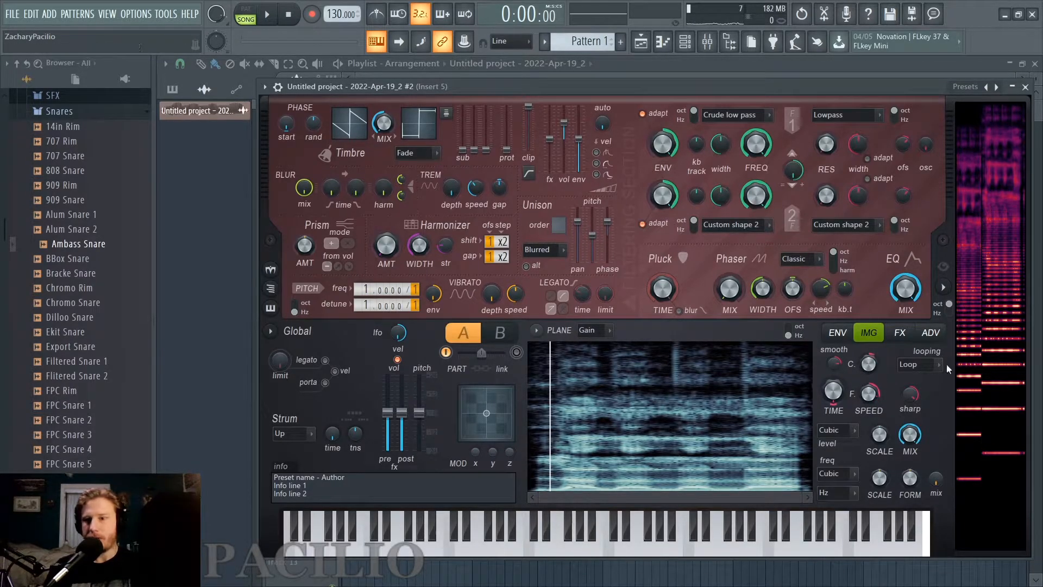
pyautogui.click(918, 378)
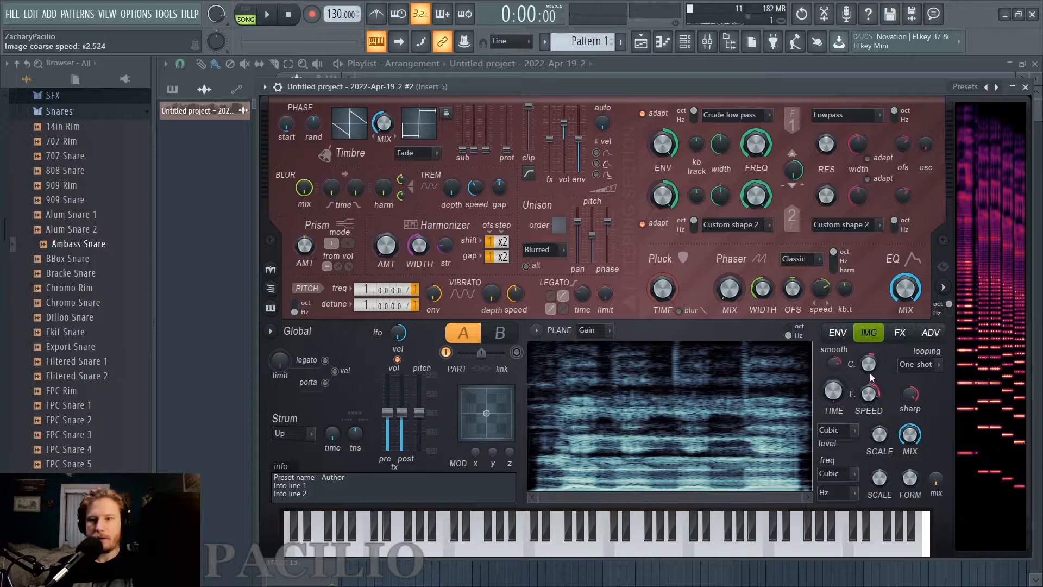
# Step: Fine-tune the image's coarse and fine speed while playing notes, trying fine speeds of about 38% and 68%
pyautogui.scroll(3, 869, 369)
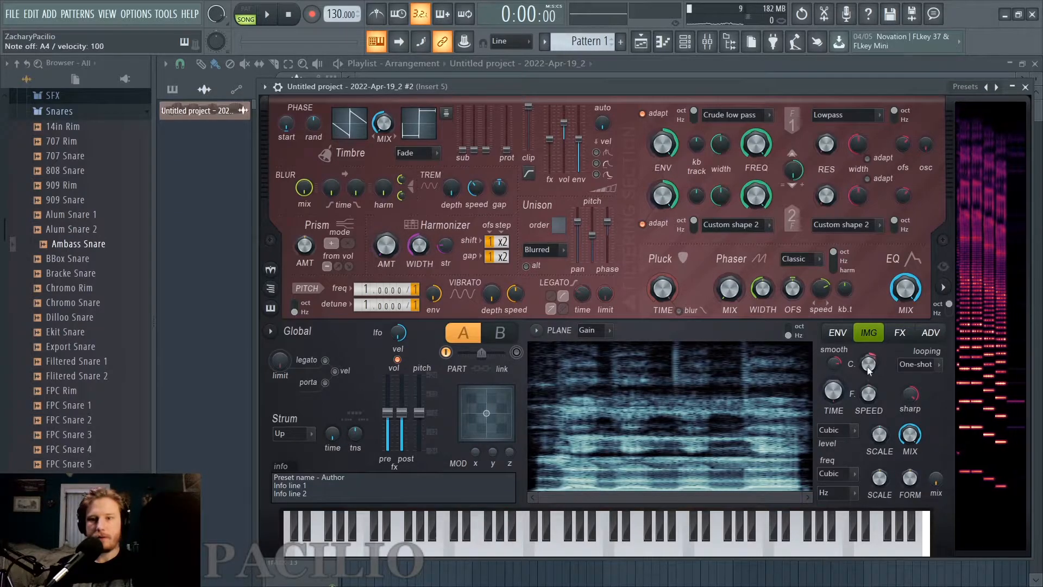
pyautogui.scroll(-3, 868, 368)
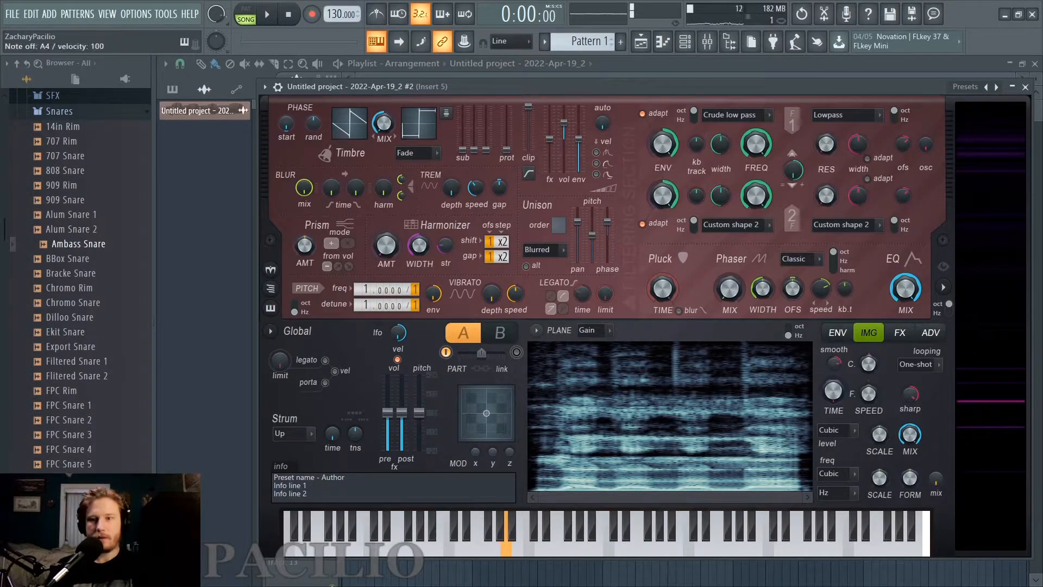
pyautogui.scroll(-3, 869, 402)
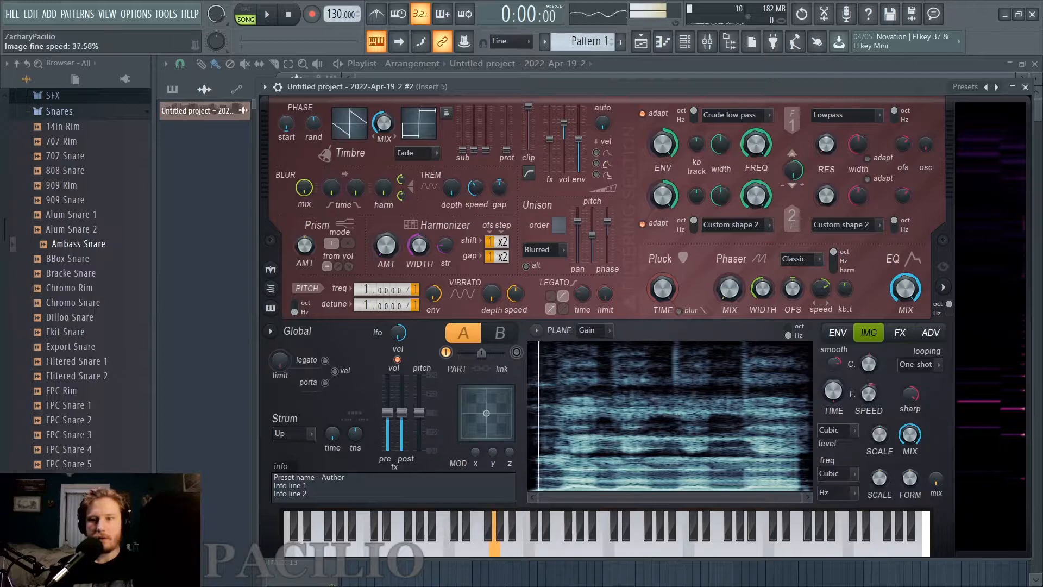
pyautogui.scroll(3, 869, 392)
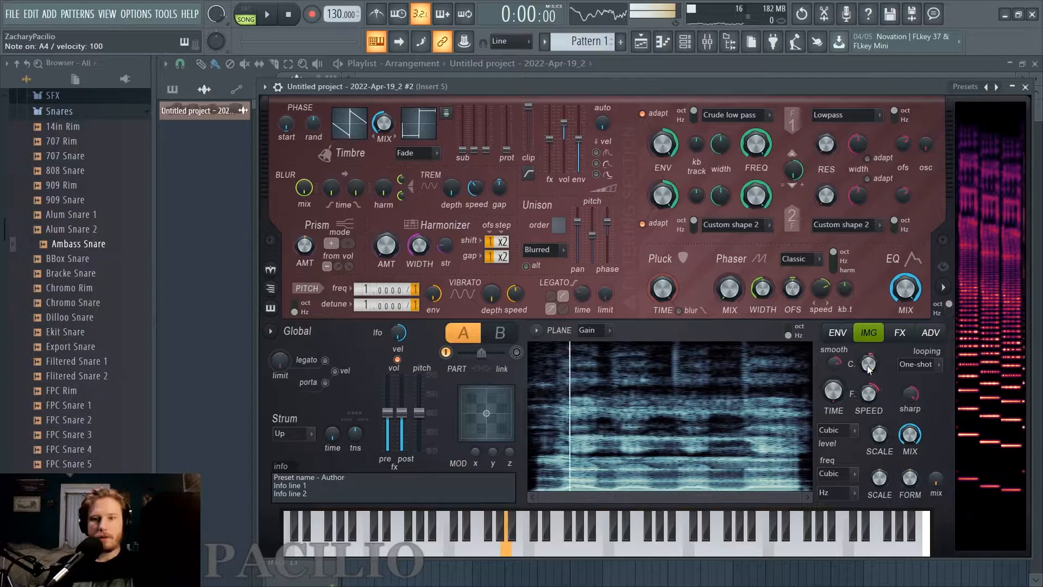
pyautogui.moveTo(867, 365)
pyautogui.mouseDown()
pyautogui.moveTo(867, 375)
pyautogui.moveTo(867, 342)
pyautogui.moveTo(867, 364)
pyautogui.mouseUp()
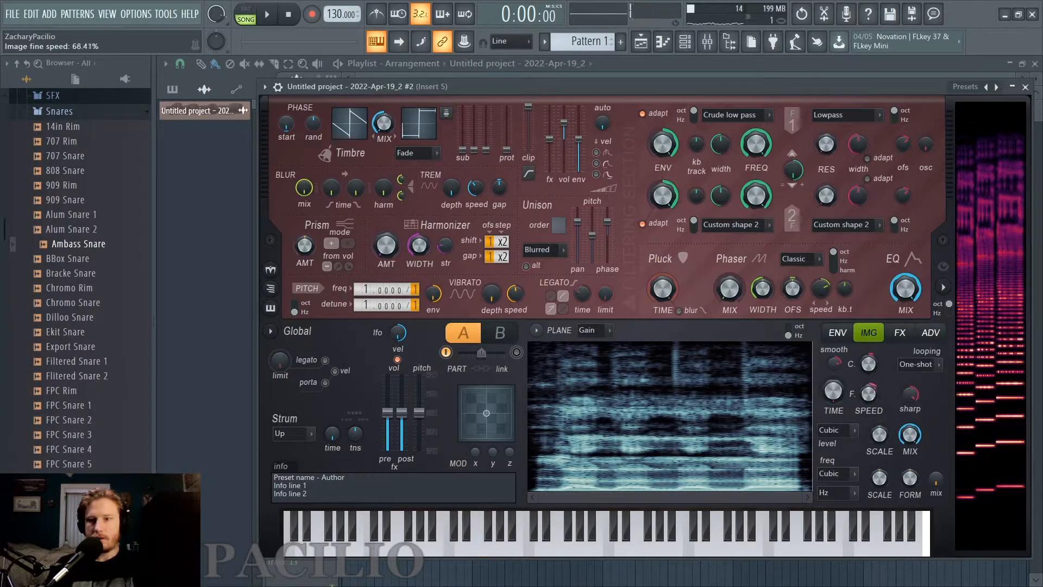
pyautogui.moveTo(869, 394); pyautogui.dragTo(866, 372)
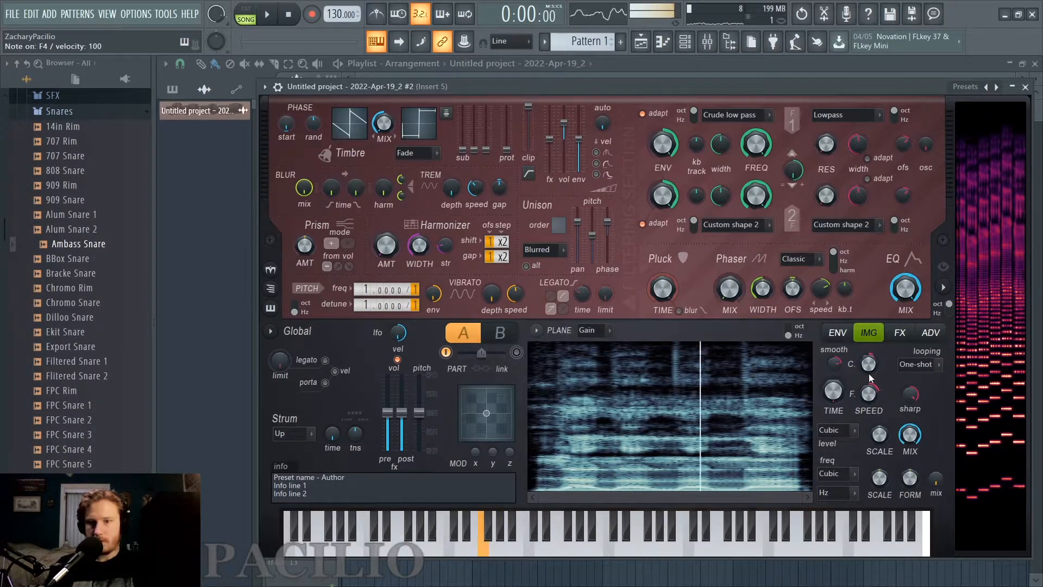
# Step: Open Harmor's envelope editor and choose Pitch as the articulation to edit
pyautogui.click(838, 333)
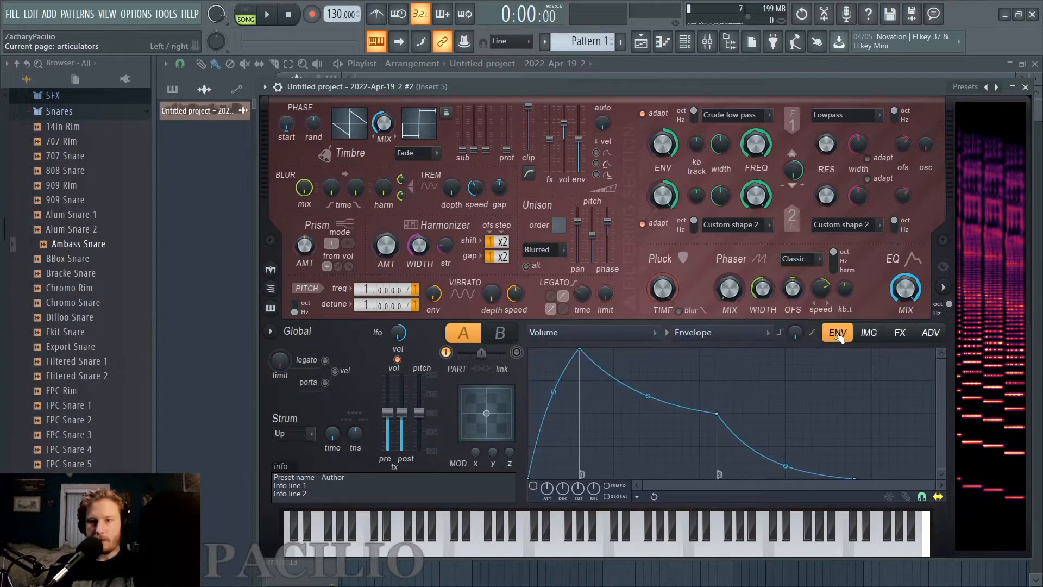
pyautogui.click(630, 333)
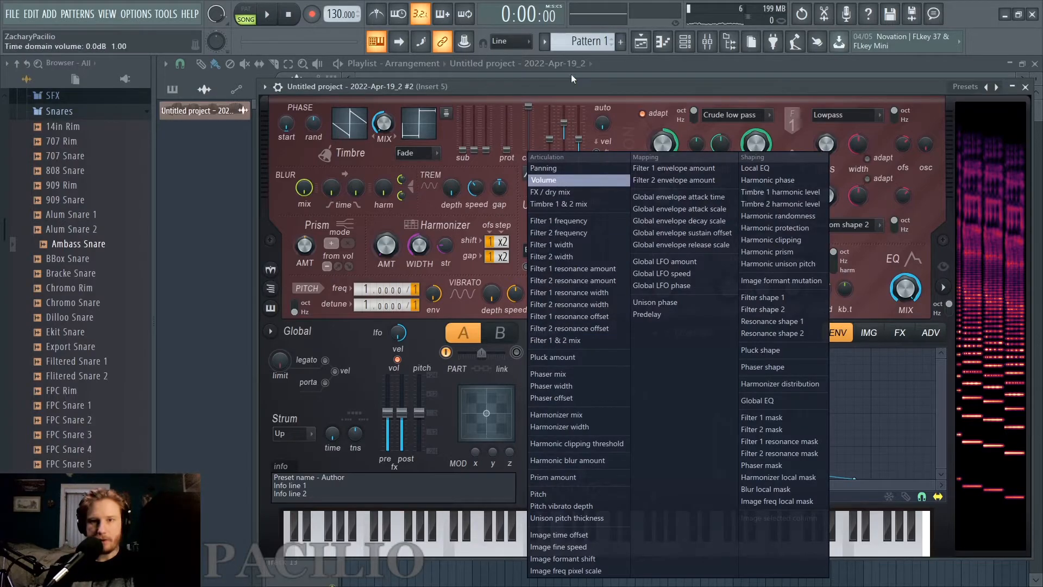
pyautogui.click(550, 89)
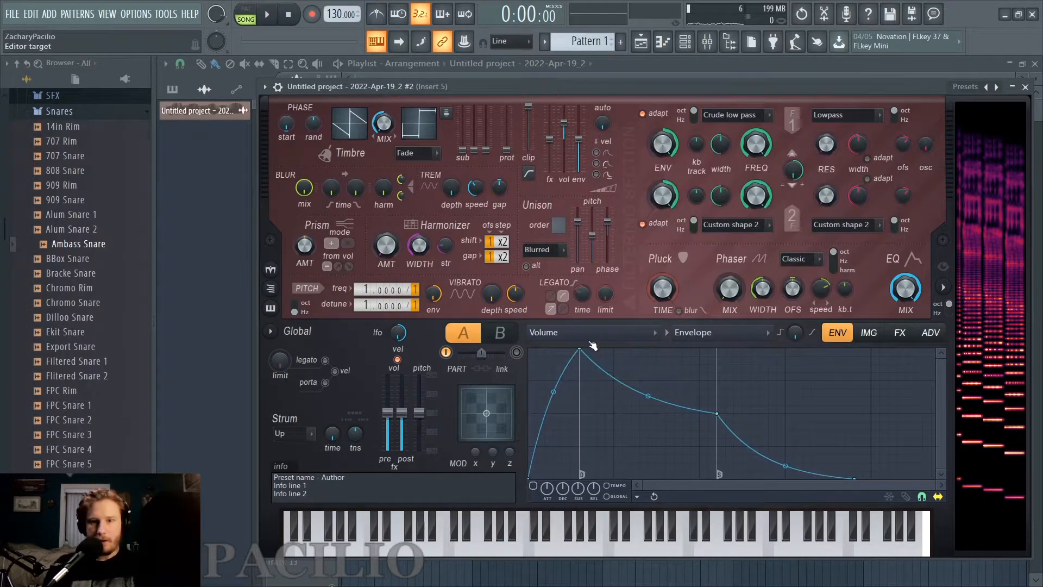
pyautogui.click(588, 333)
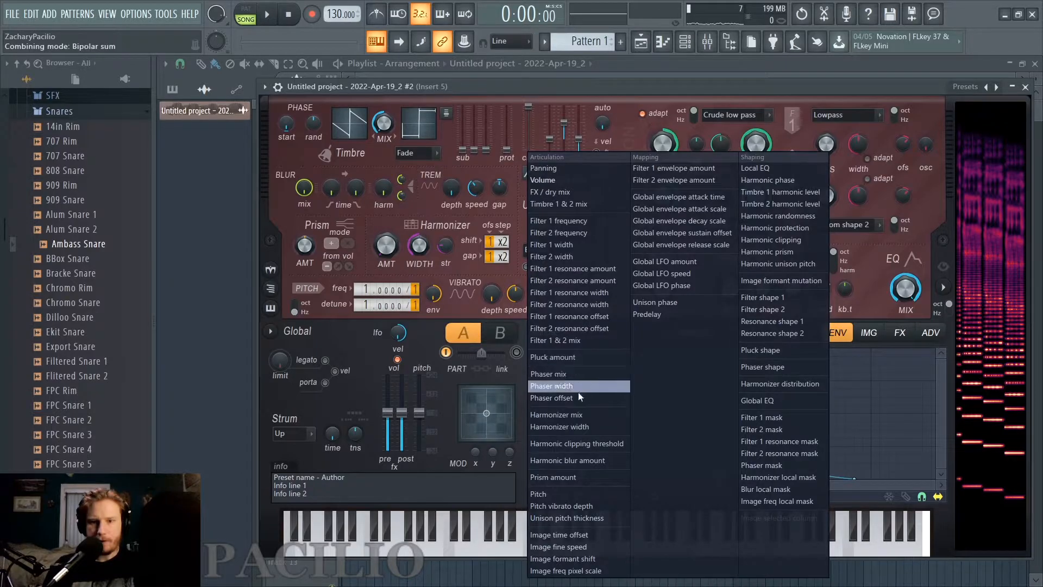
pyautogui.click(574, 494)
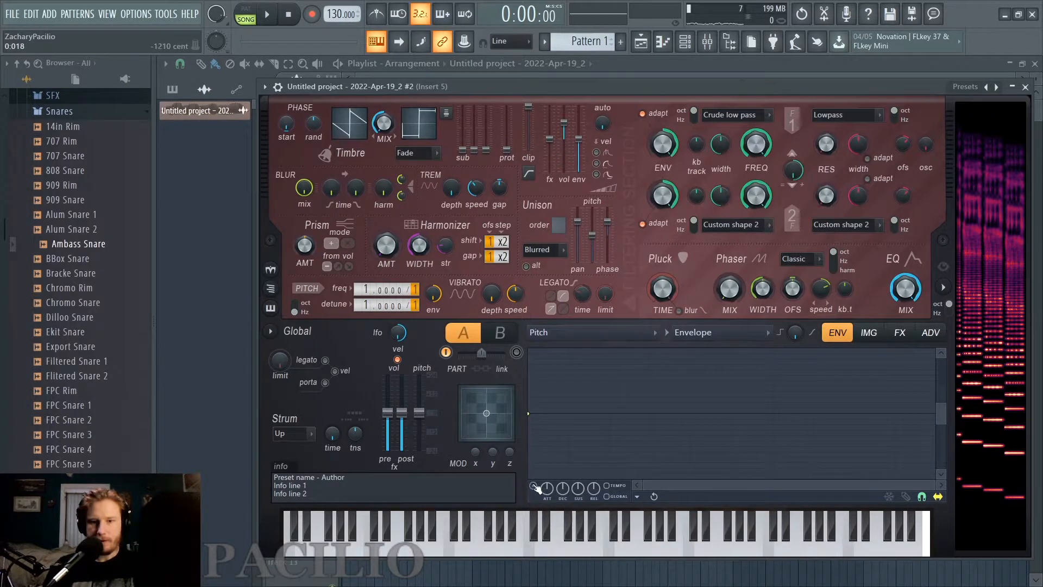
# Step: Draw a four-point pitch envelope that dips, rises and ends at 0 cent, with Sustain / loop end on the last point
pyautogui.rightClick(580, 439)
pyautogui.rightClick(608, 386)
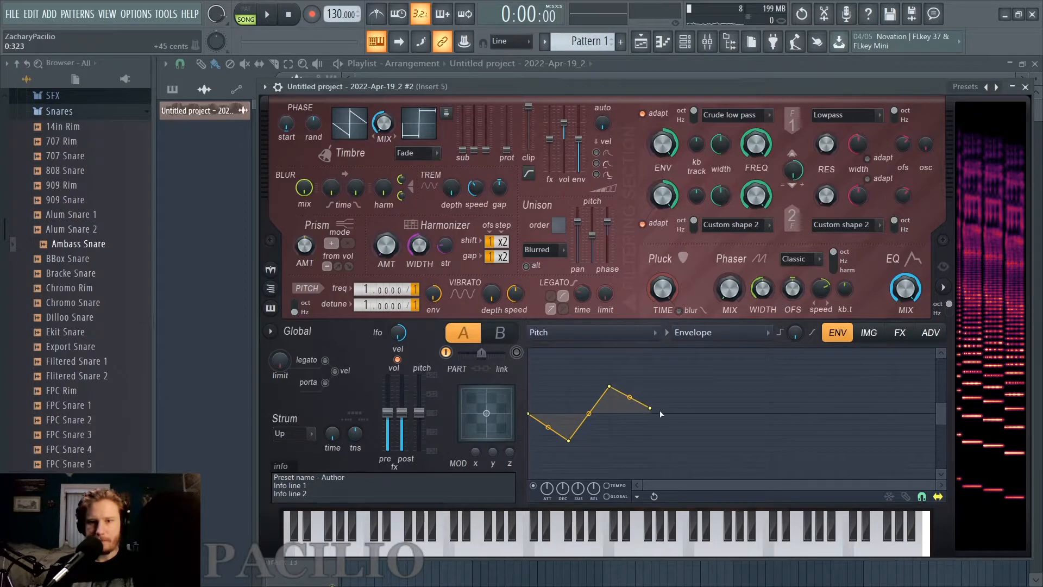
pyautogui.moveTo(652, 409); pyautogui.dragTo(652, 414)
pyautogui.rightClick(652, 414)
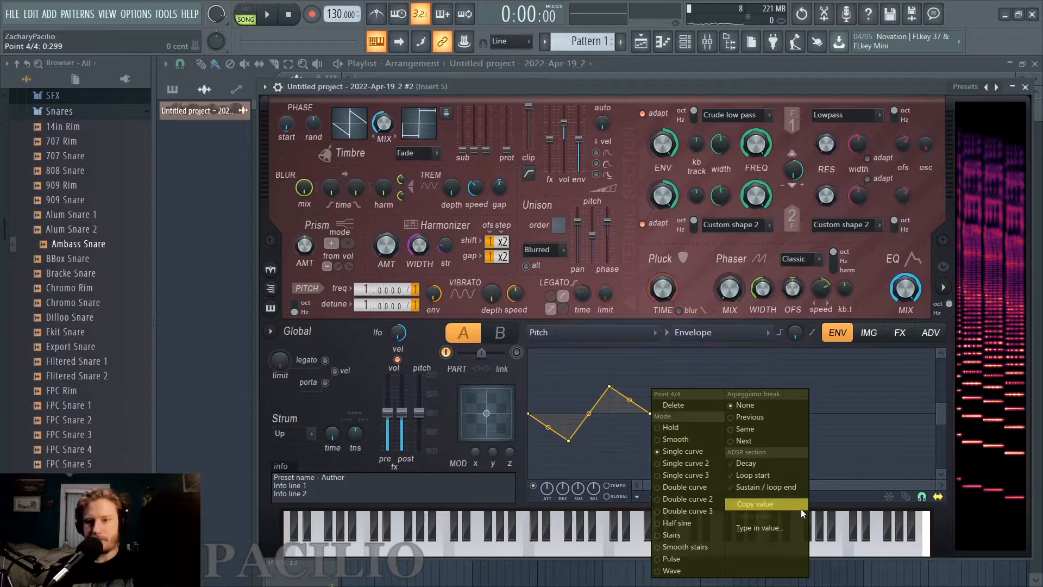
pyautogui.click(776, 484)
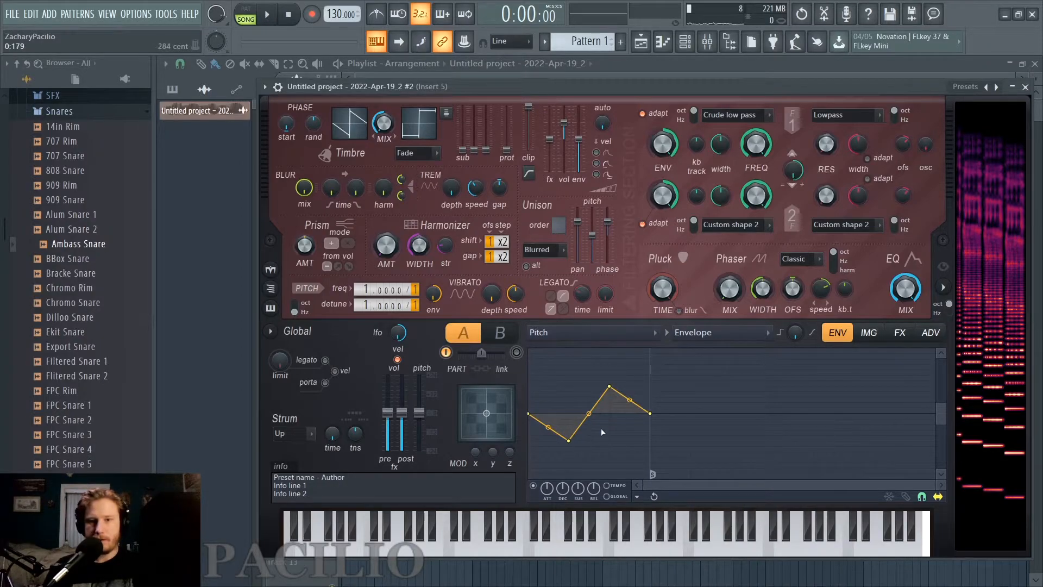
# Step: Flatten the pitch envelope's dip and peak towards the centre line and bend its segments into smooth curves
pyautogui.moveTo(568, 440)
pyautogui.mouseDown()
pyautogui.moveTo(567, 414)
pyautogui.moveTo(568, 424)
pyautogui.mouseUp()
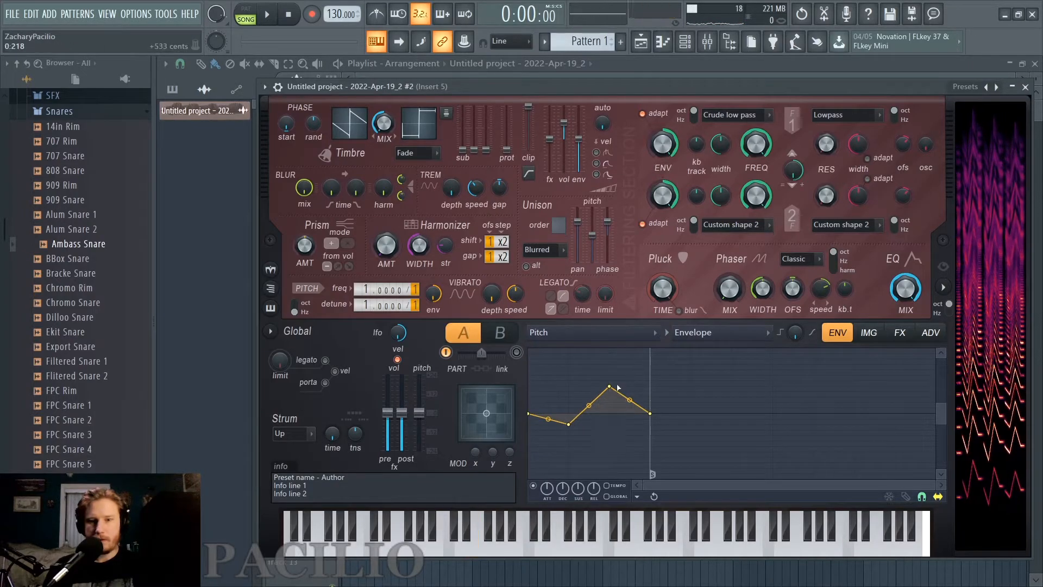
pyautogui.moveTo(610, 387); pyautogui.dragTo(606, 411)
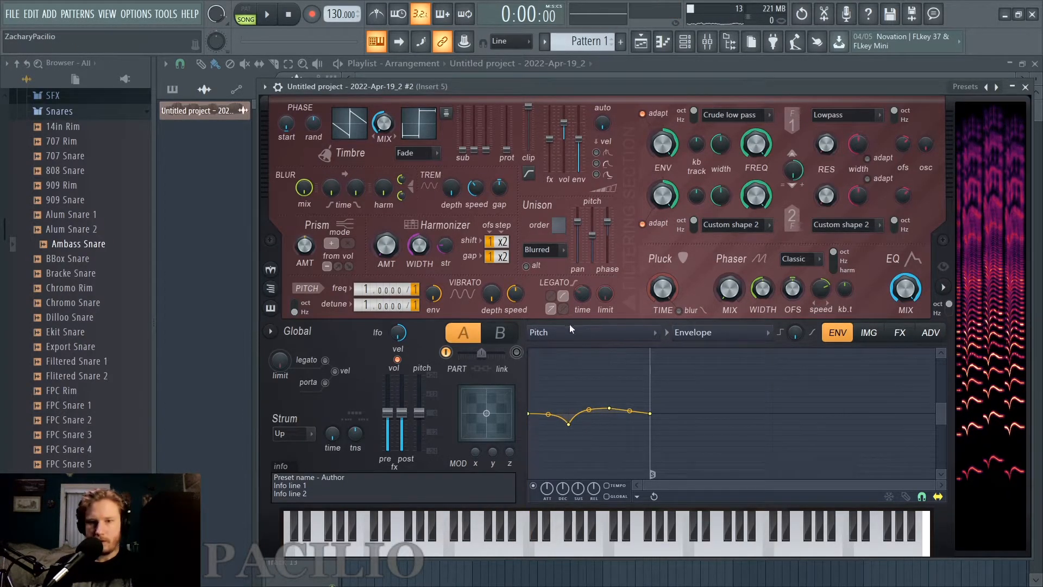
pyautogui.click(627, 329)
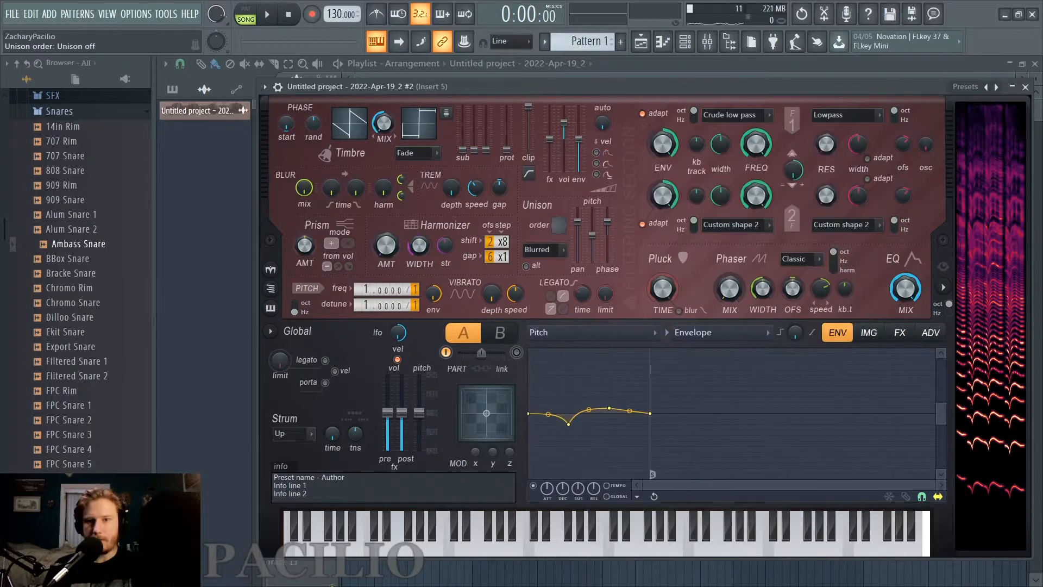
# Step: Set the Unison order to 4, then lower its pan and raise its pitch thickness
pyautogui.moveTo(558, 225); pyautogui.dragTo(559, 215)
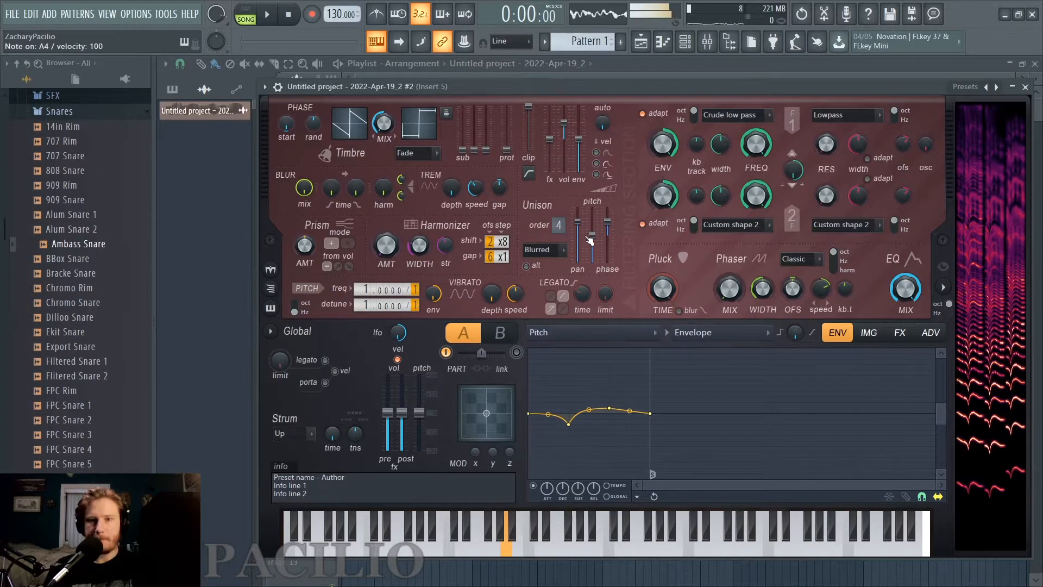
pyautogui.moveTo(578, 221)
pyautogui.mouseDown()
pyautogui.moveTo(578, 237)
pyautogui.moveTo(592, 223)
pyautogui.mouseUp()
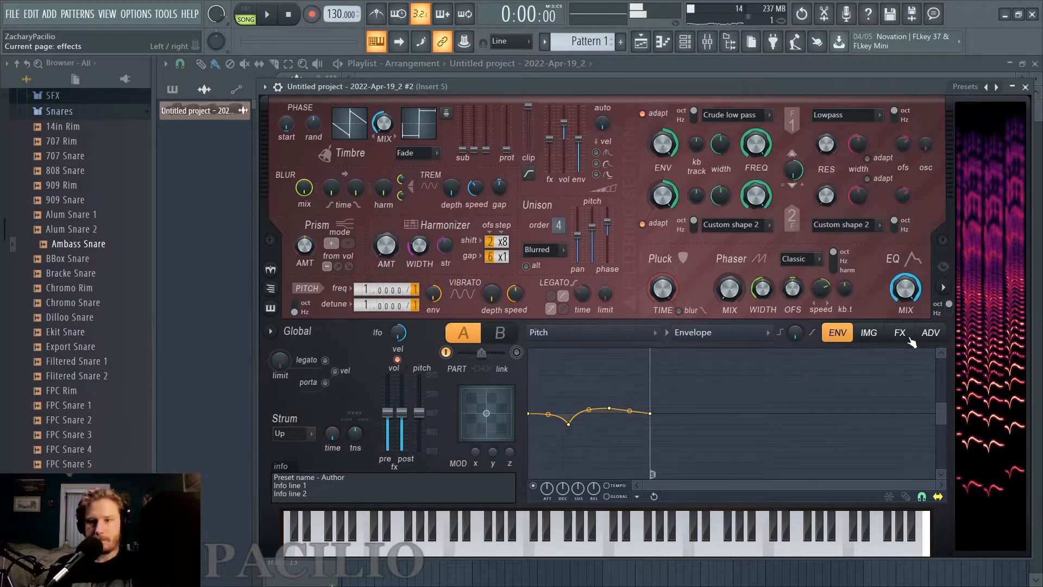
# Step: Adjust Filter 1's frequency to about 42% and change its shape to Classic band pass, briefly trying Classic band stop
pyautogui.click(646, 334)
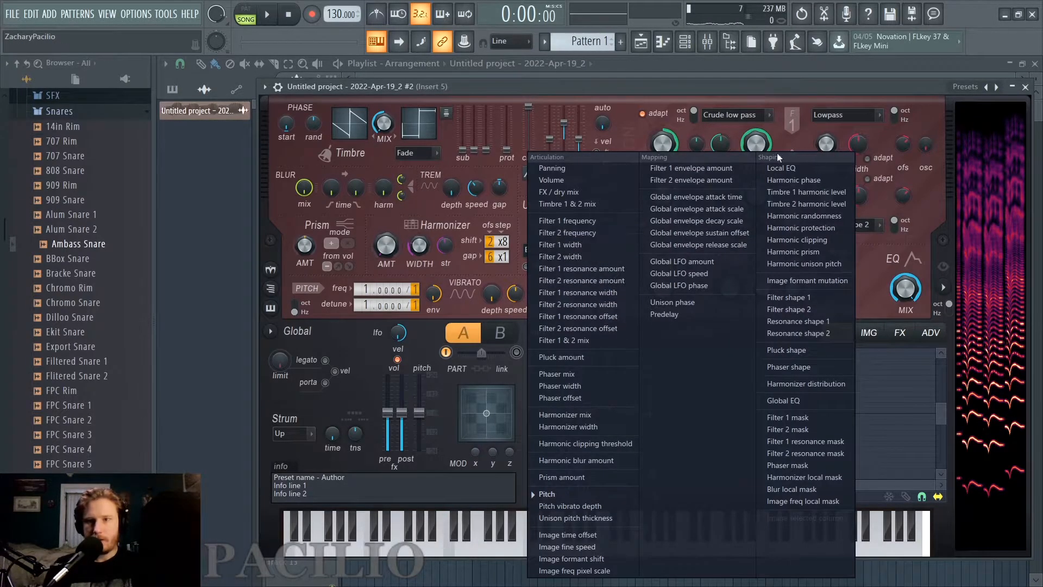
pyautogui.click(746, 142)
pyautogui.moveTo(746, 143); pyautogui.dragTo(747, 175)
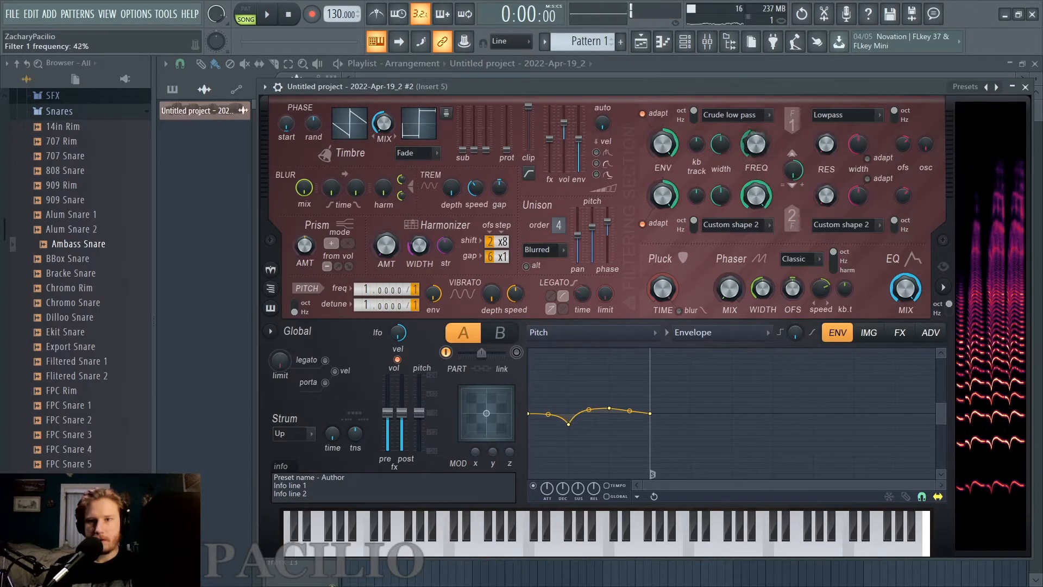
pyautogui.click(745, 115)
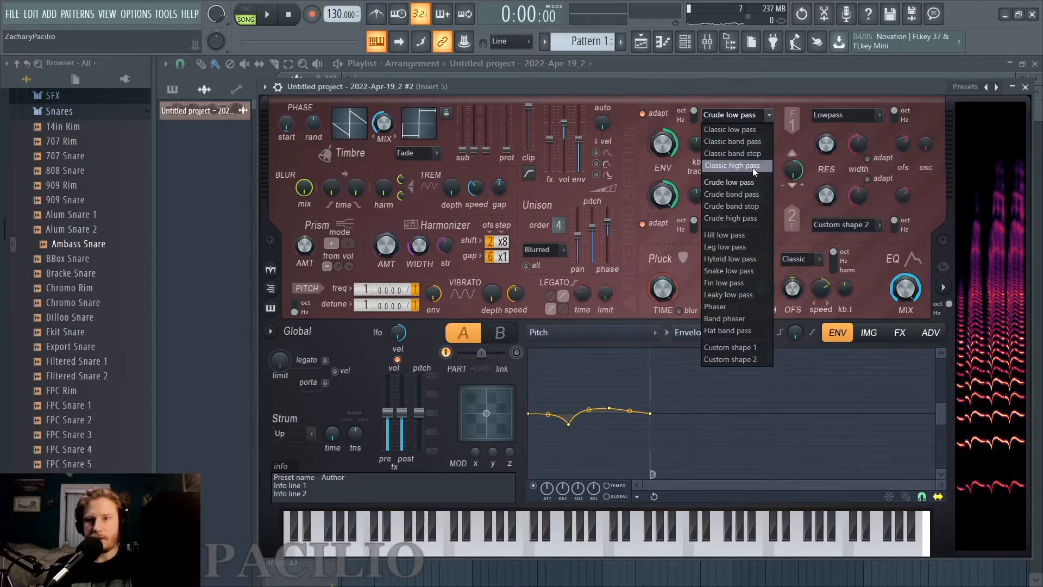
pyautogui.click(748, 153)
pyautogui.click(745, 114)
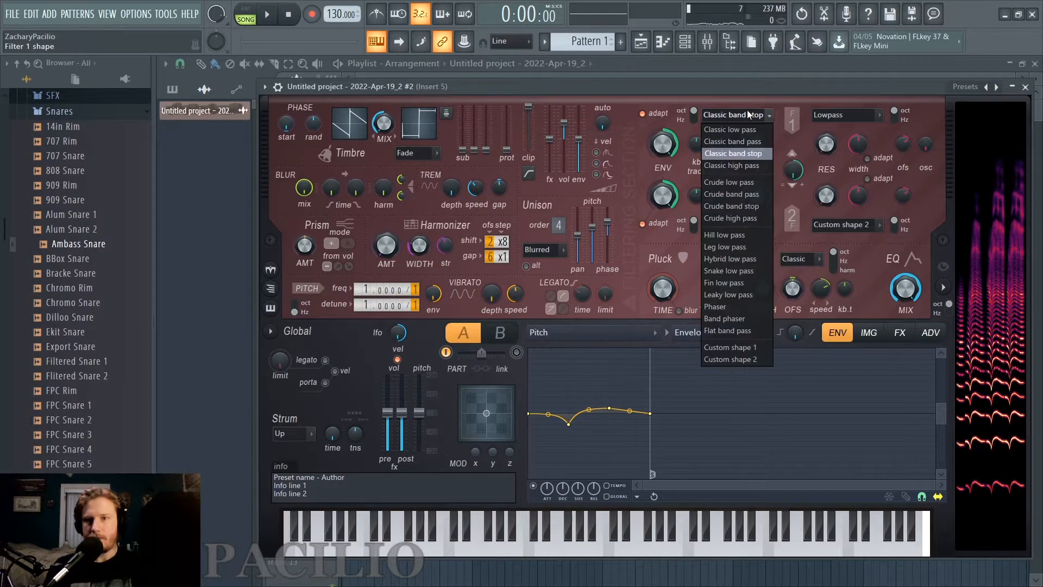
pyautogui.click(749, 143)
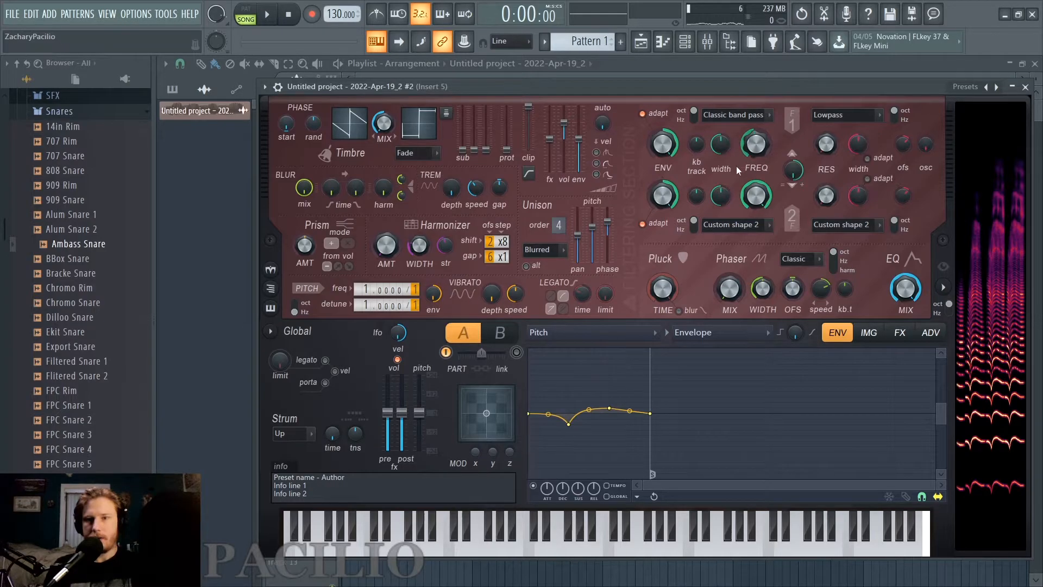
# Step: Create a rising two-point envelope for Filter 1 frequency with a curved segment and Sustain / loop end on the last point
pyautogui.click(631, 335)
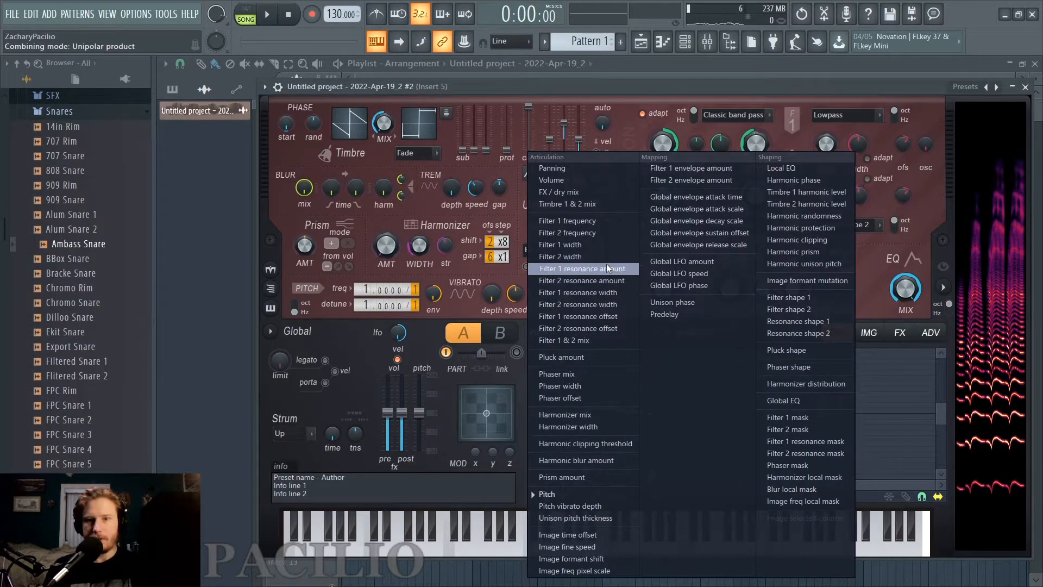
pyautogui.click(579, 222)
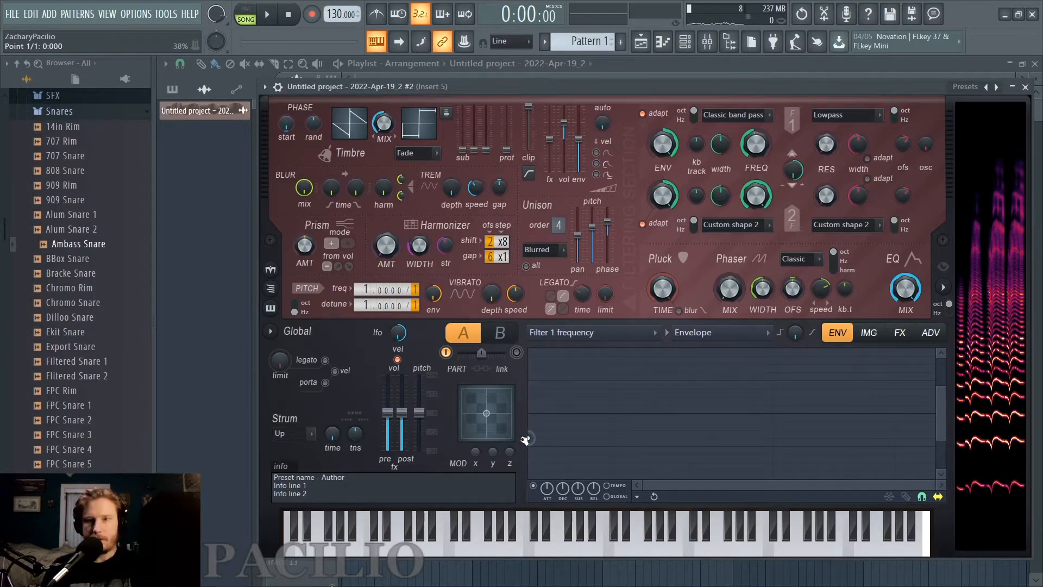
pyautogui.rightClick(607, 370)
pyautogui.rightClick(609, 372)
pyautogui.click(733, 473)
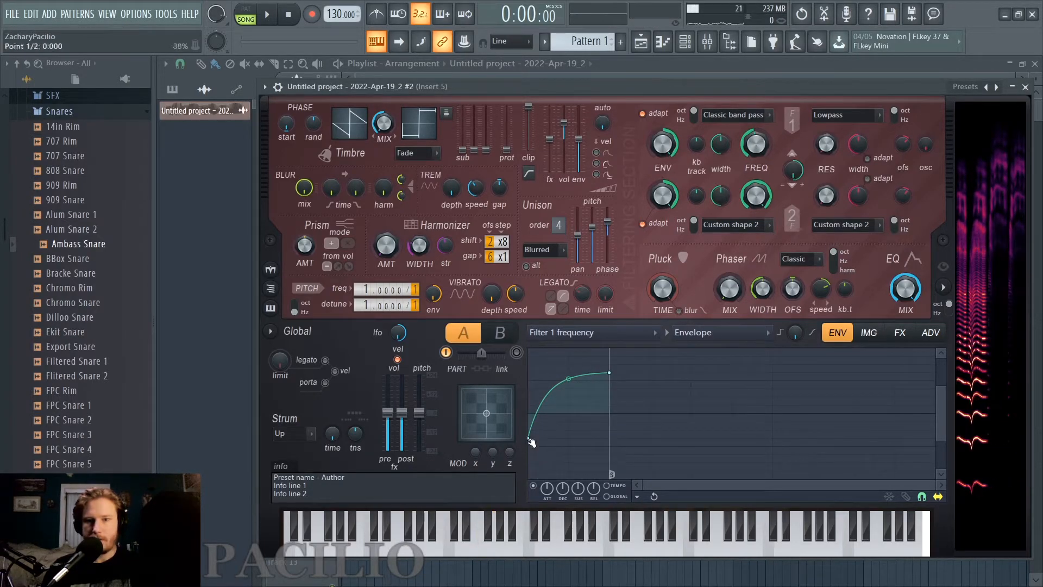
# Step: Reshape the Filter 1 frequency envelope into a longer, straight rise, trying base frequencies of about 48% and 25%
pyautogui.moveTo(529, 441); pyautogui.dragTo(529, 454)
pyautogui.moveTo(762, 148)
pyautogui.mouseDown()
pyautogui.moveTo(762, 184)
pyautogui.moveTo(762, 146)
pyautogui.mouseUp()
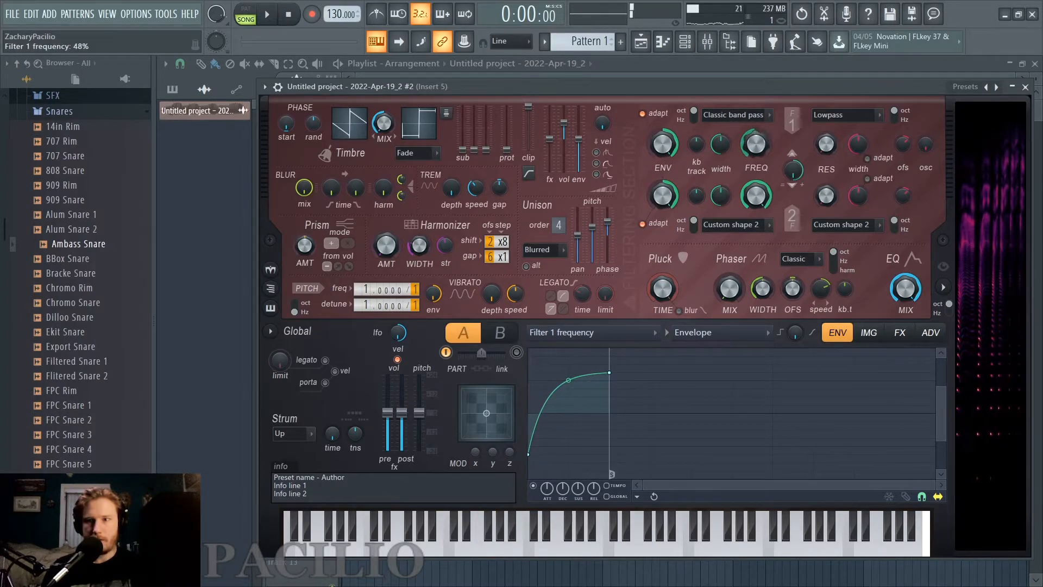
pyautogui.moveTo(531, 453); pyautogui.dragTo(526, 411)
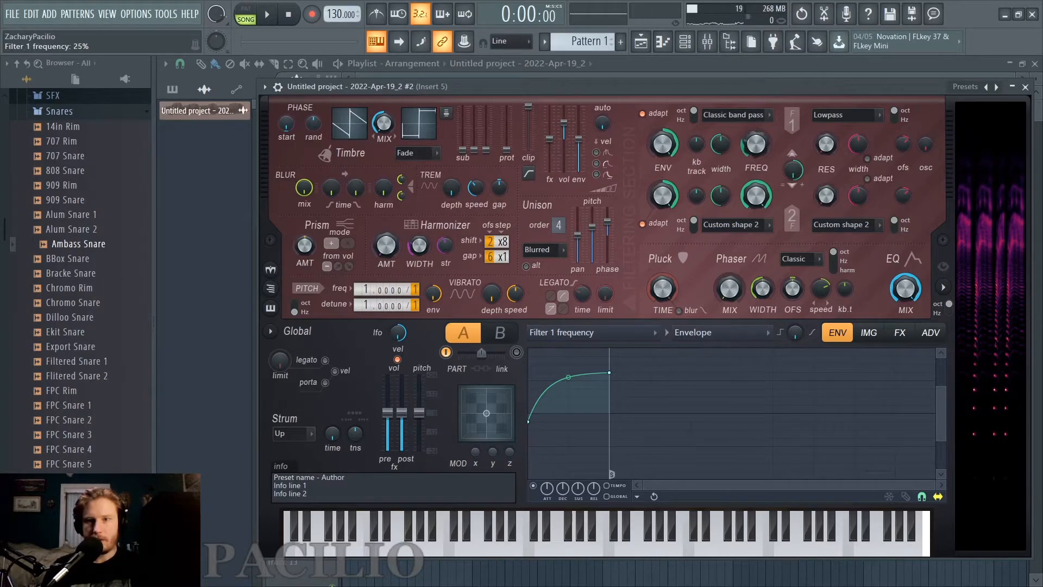
pyautogui.moveTo(528, 421)
pyautogui.mouseDown()
pyautogui.moveTo(530, 447)
pyautogui.moveTo(524, 425)
pyautogui.mouseUp()
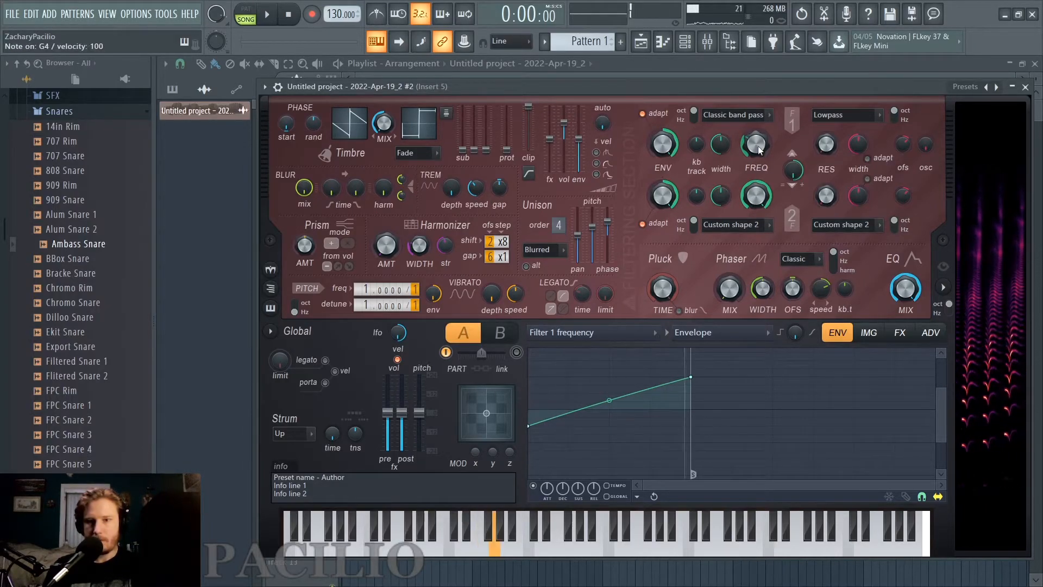
# Step: Add distortion in the effects section, trying the Cube and Flat hat types before choosing Classic, and adjust its asymmetry
pyautogui.click(900, 332)
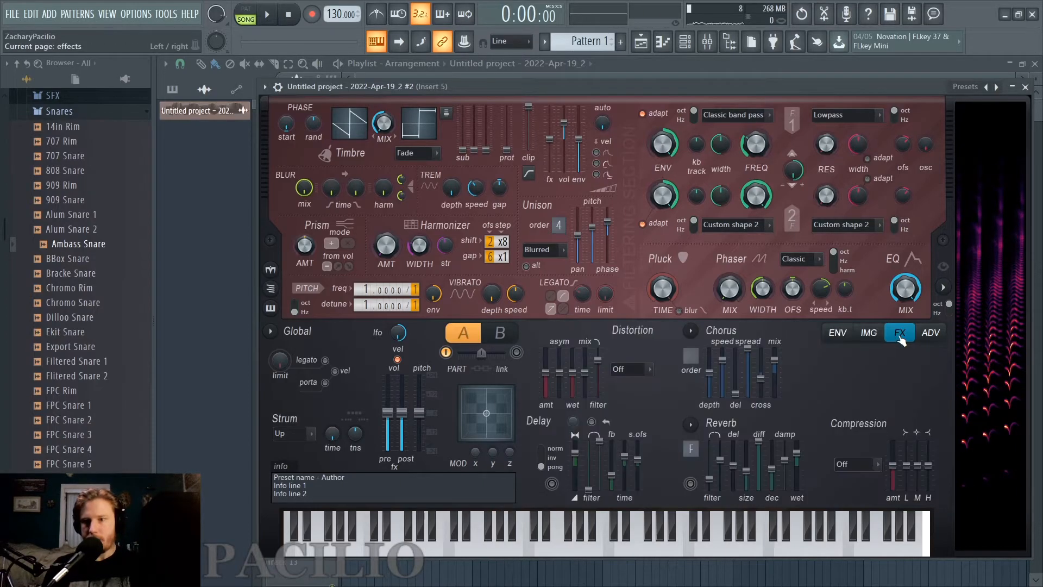
pyautogui.click(638, 370)
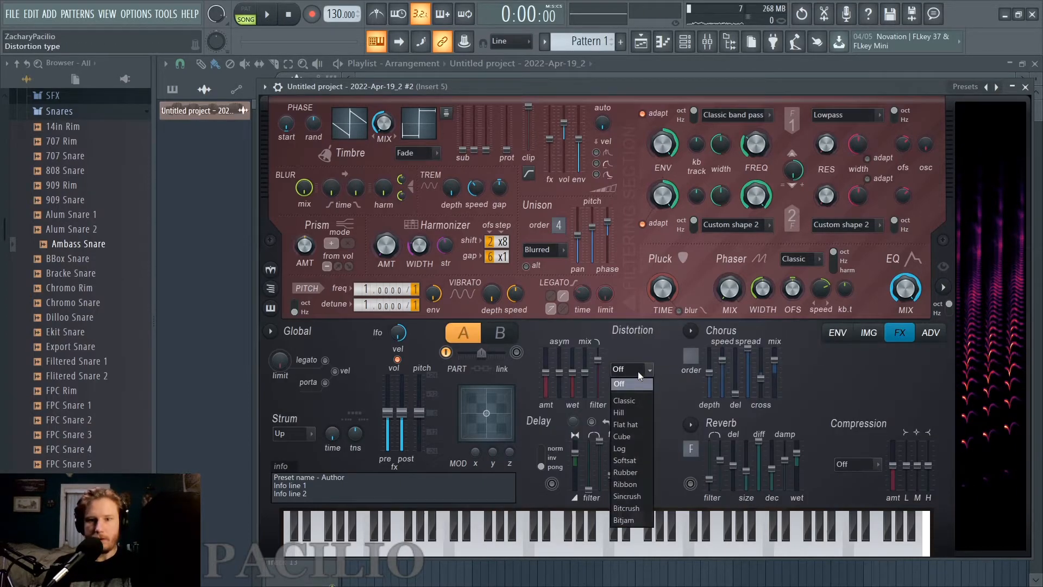
pyautogui.click(632, 435)
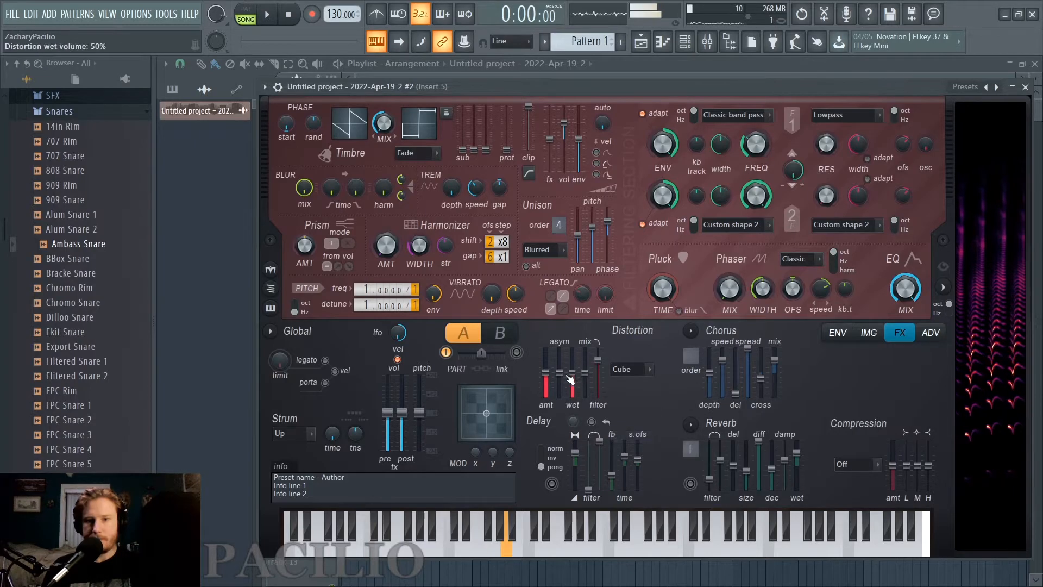
pyautogui.click(607, 368)
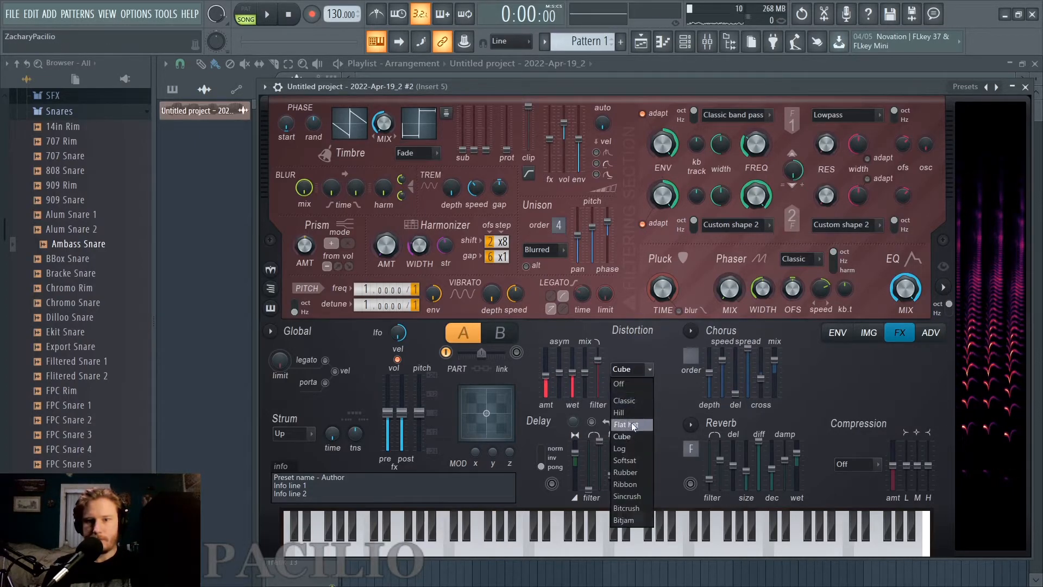
pyautogui.click(630, 413)
pyautogui.click(625, 371)
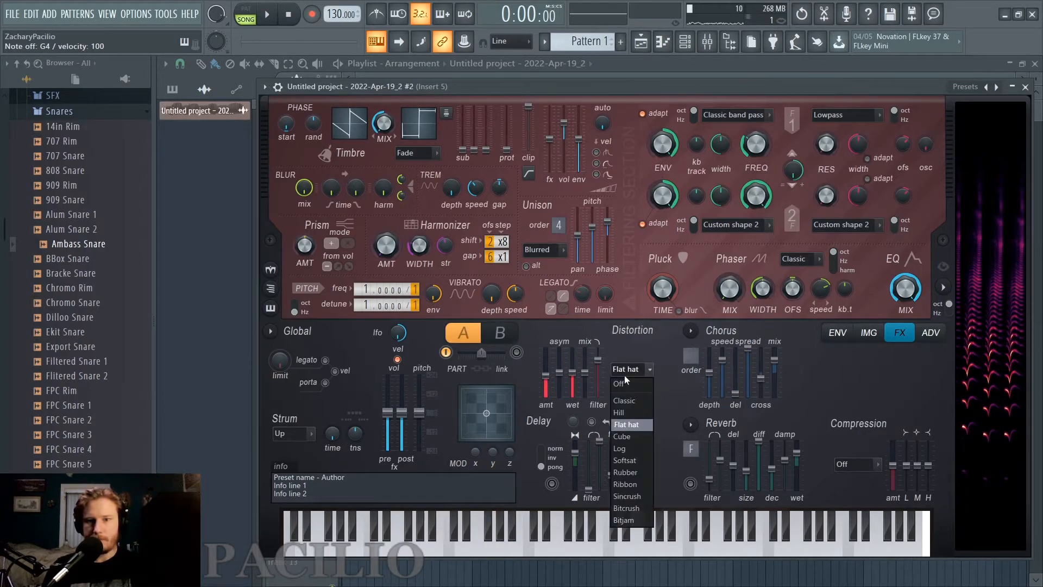
pyautogui.click(627, 405)
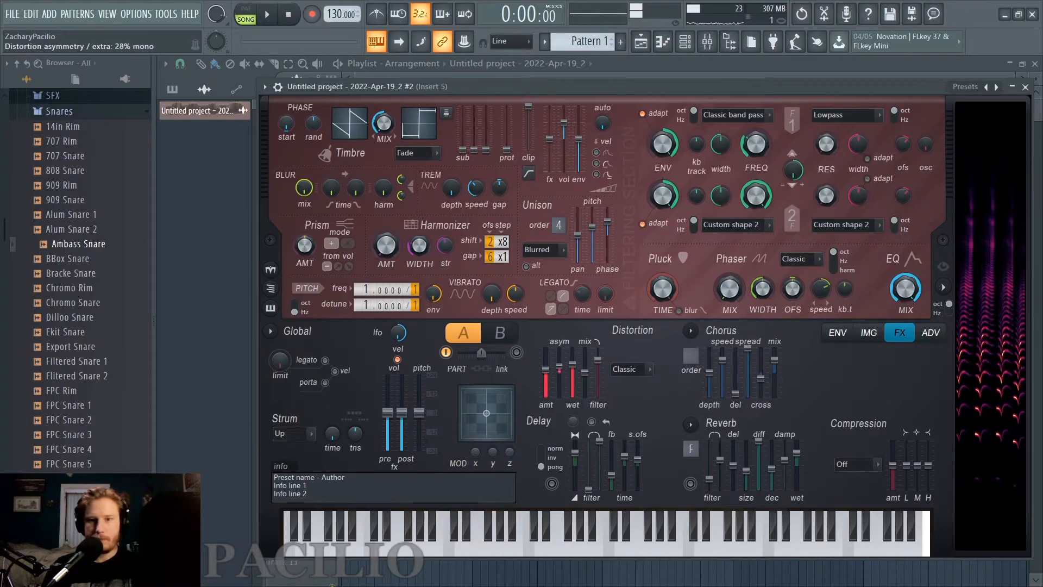
# Step: Lower the end point of the Filter 1 frequency envelope
pyautogui.click(837, 333)
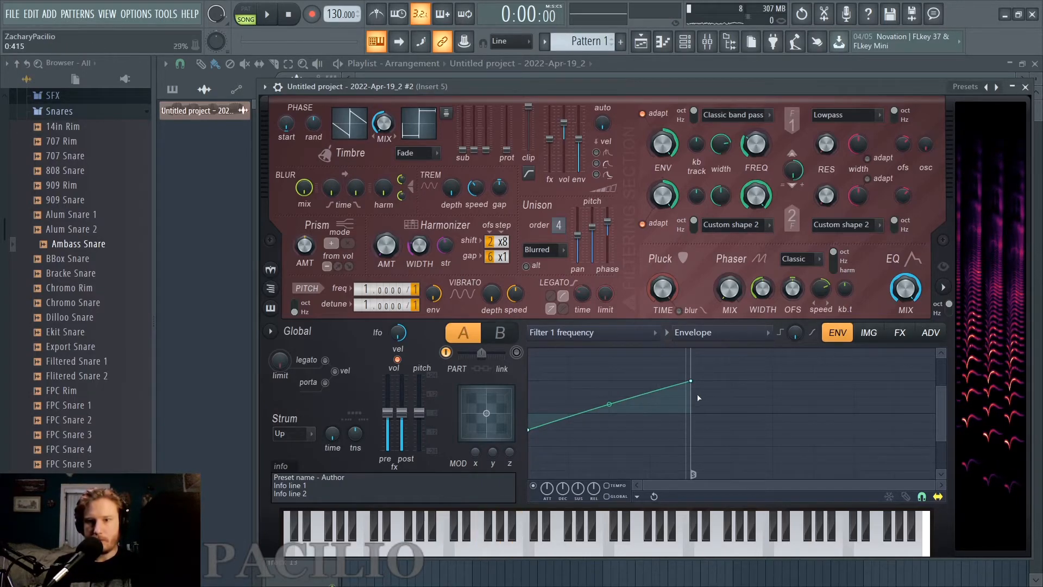
pyautogui.moveTo(691, 384); pyautogui.dragTo(690, 390)
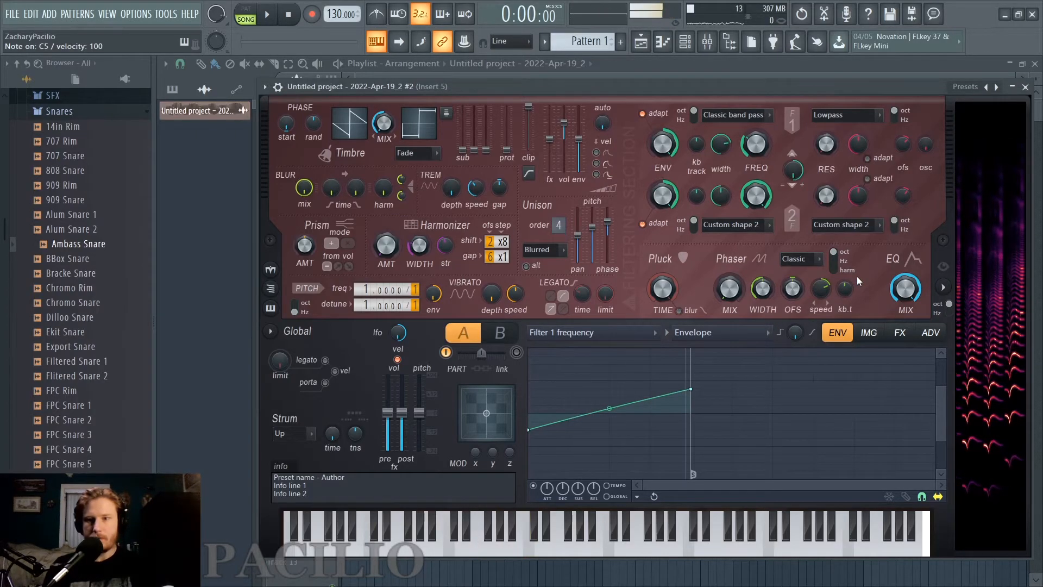
pyautogui.press('space')
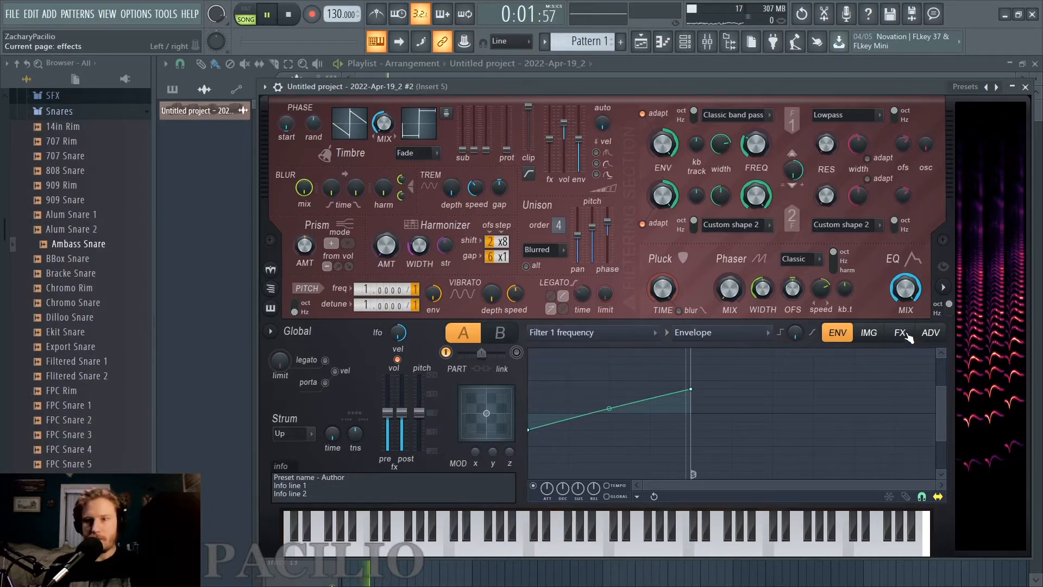
# Step: Try a chorus with its order set to 4 in the effects section
pyautogui.click(899, 333)
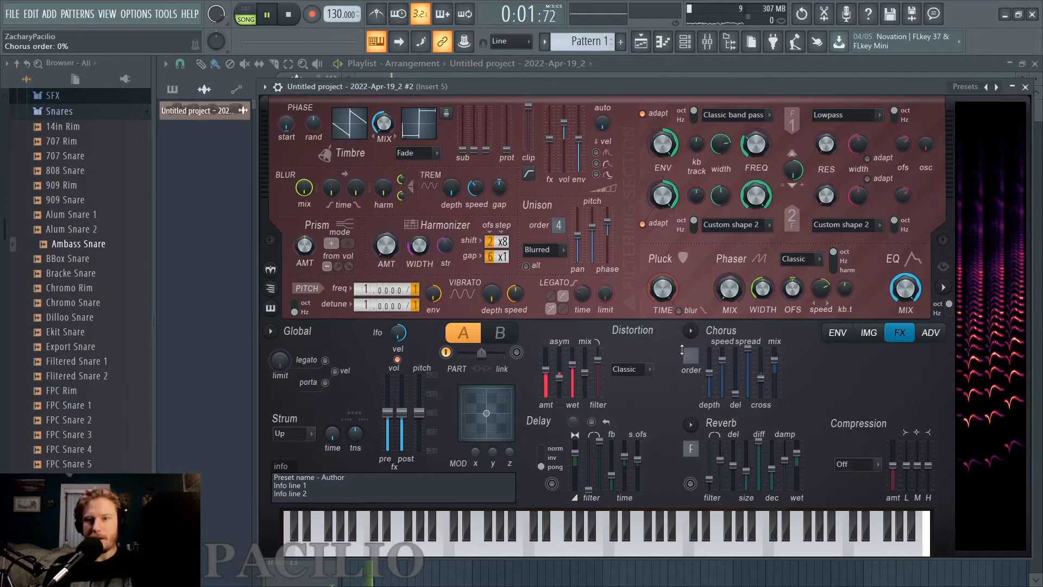
pyautogui.press('space')
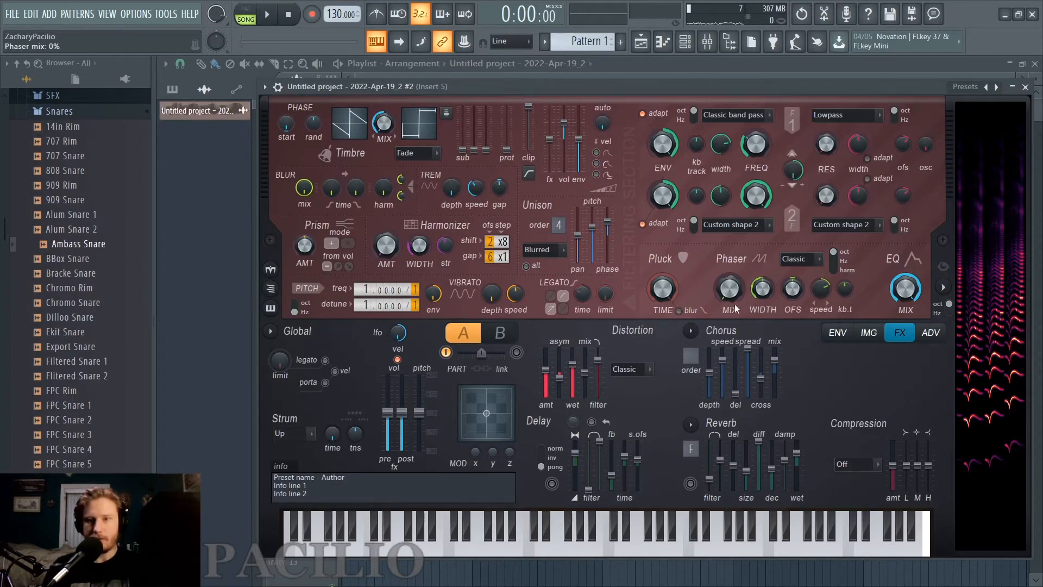
pyautogui.press('x')
pyautogui.moveTo(685, 356); pyautogui.dragTo(685, 342)
pyautogui.press('z')
pyautogui.scroll(1, 688, 356)
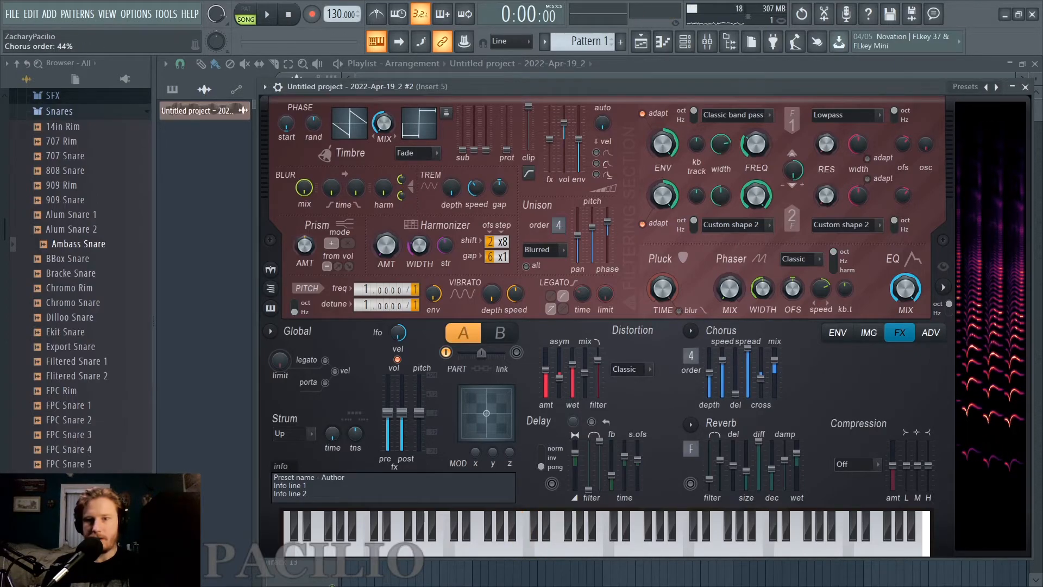
# Step: Play a series of notes to audition the sound with the chorus at order 4
pyautogui.press('x')
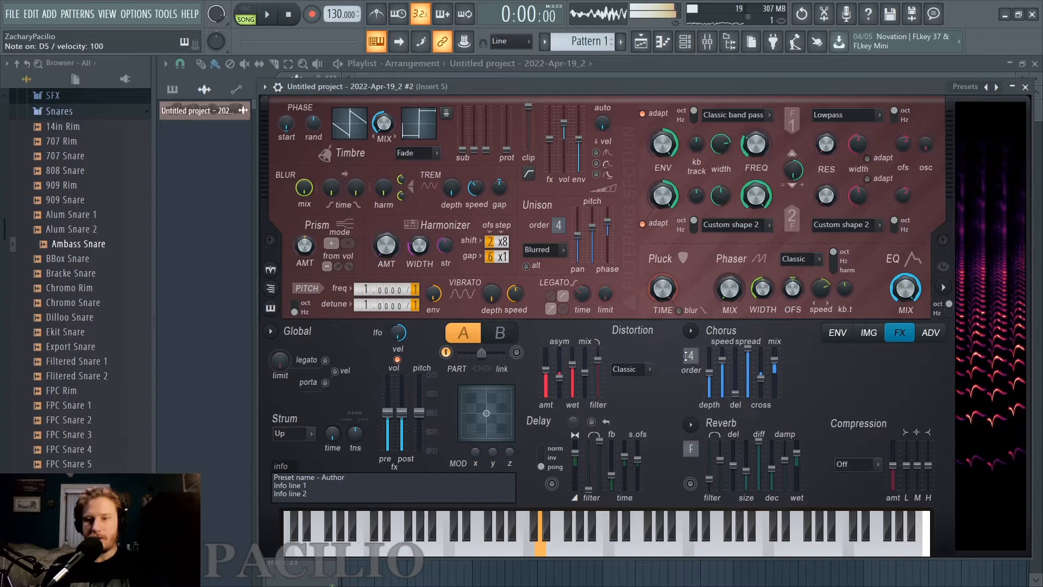
pyautogui.press('q')
pyautogui.press('w')
pyautogui.press('m')
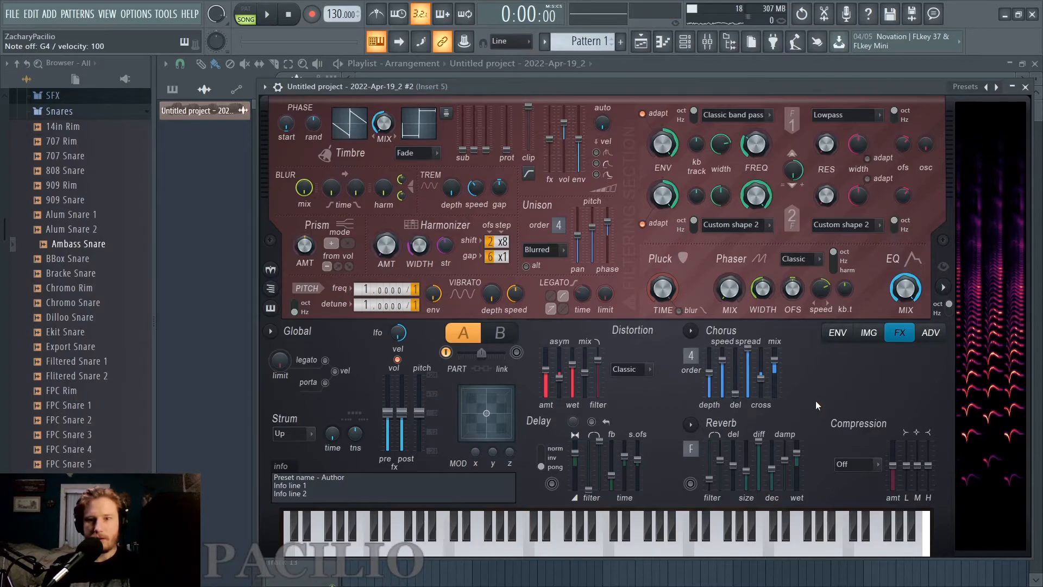
pyautogui.press('b')
pyautogui.press('m')
pyautogui.press('b')
pyautogui.press('b')
pyautogui.press('b')
# Step: Try the chorus at order 1 while playing a note, then turn the chorus off
pyautogui.moveTo(689, 358); pyautogui.dragTo(689, 351)
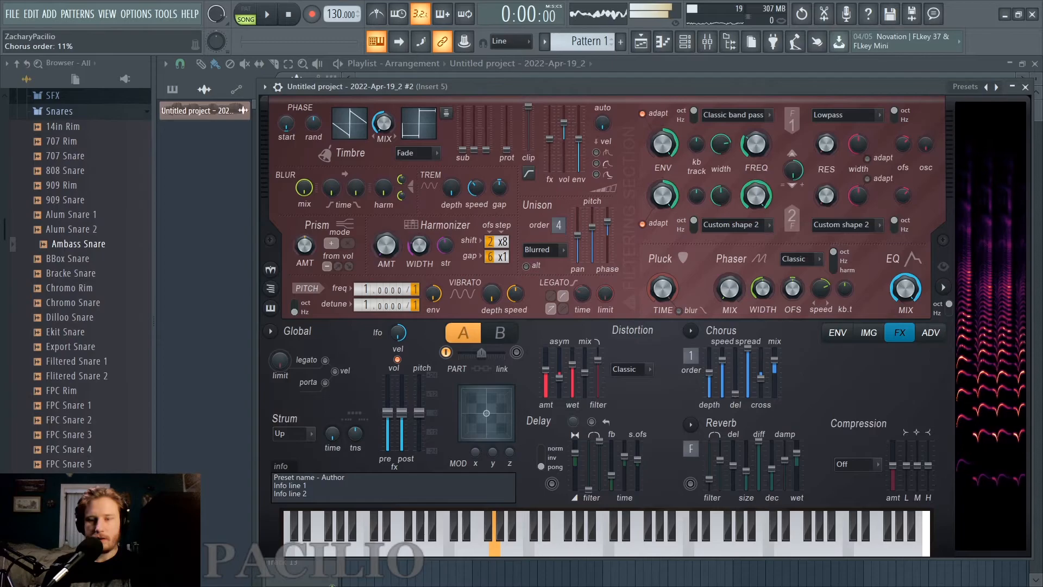
pyautogui.press('b')
pyautogui.moveTo(689, 351); pyautogui.dragTo(689, 358)
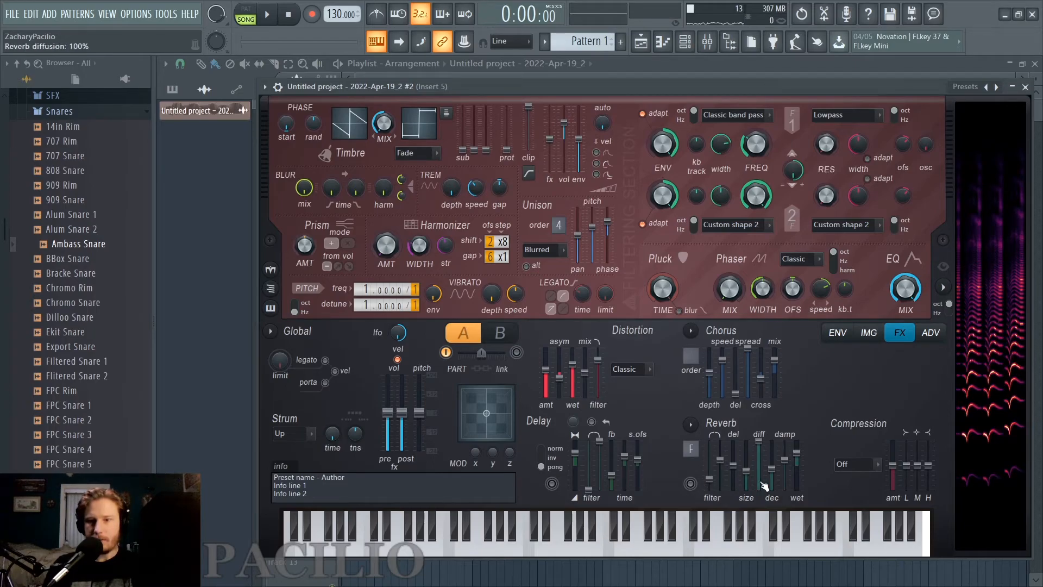
# Step: Enable the reverb and return to the Filter 1 frequency envelope
pyautogui.click(690, 482)
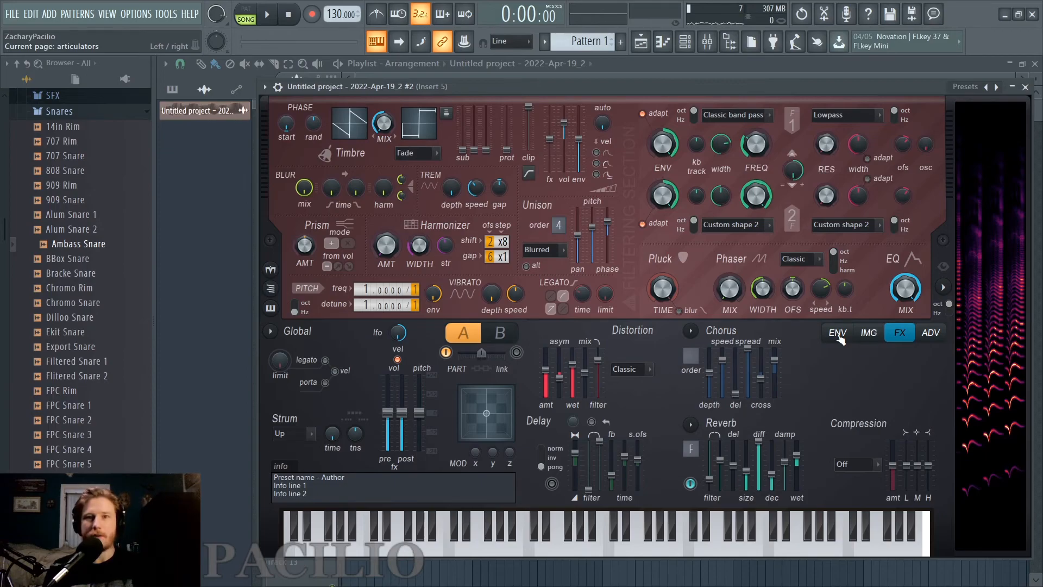
pyautogui.click(868, 335)
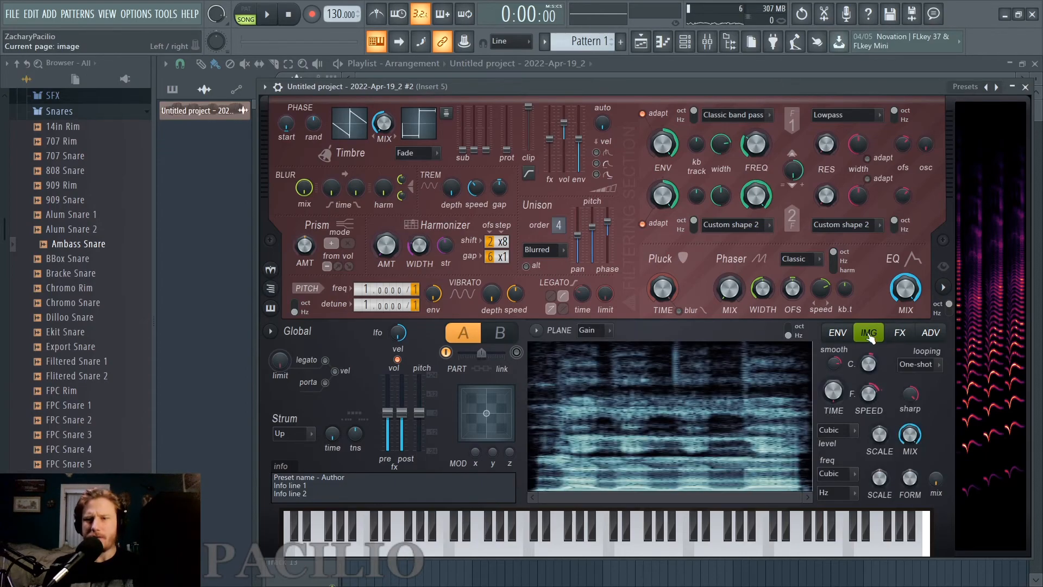
pyautogui.click(837, 334)
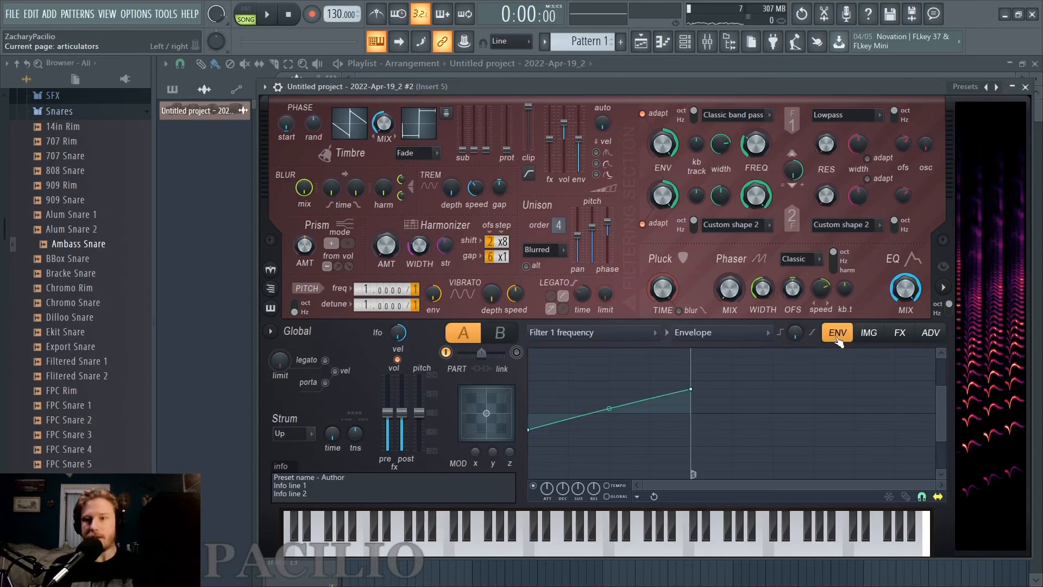